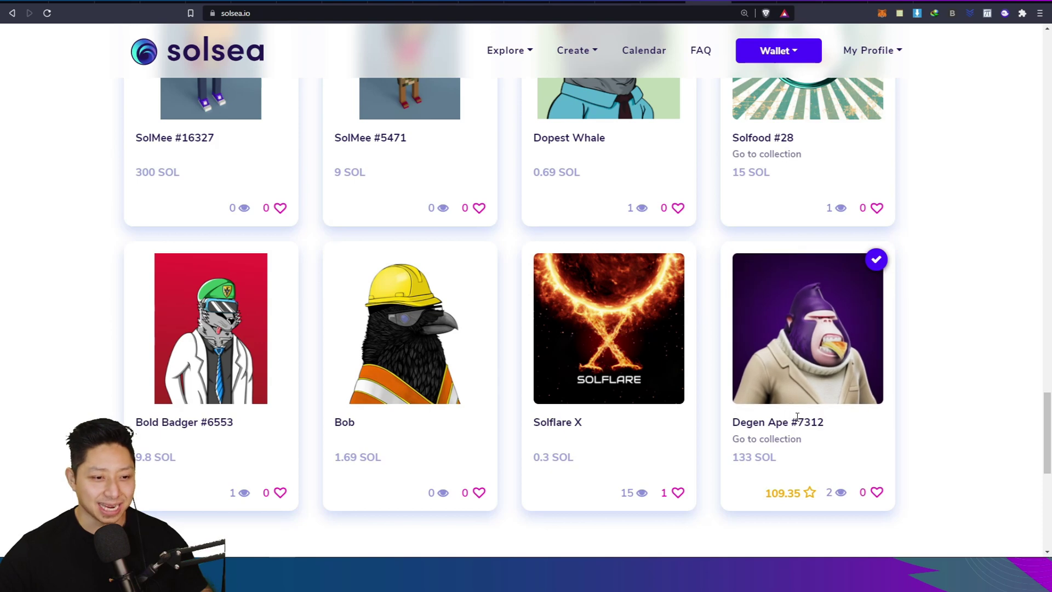
Step: Open the form for creating a new NFT collection
scroll(778, 417, "down", 3)
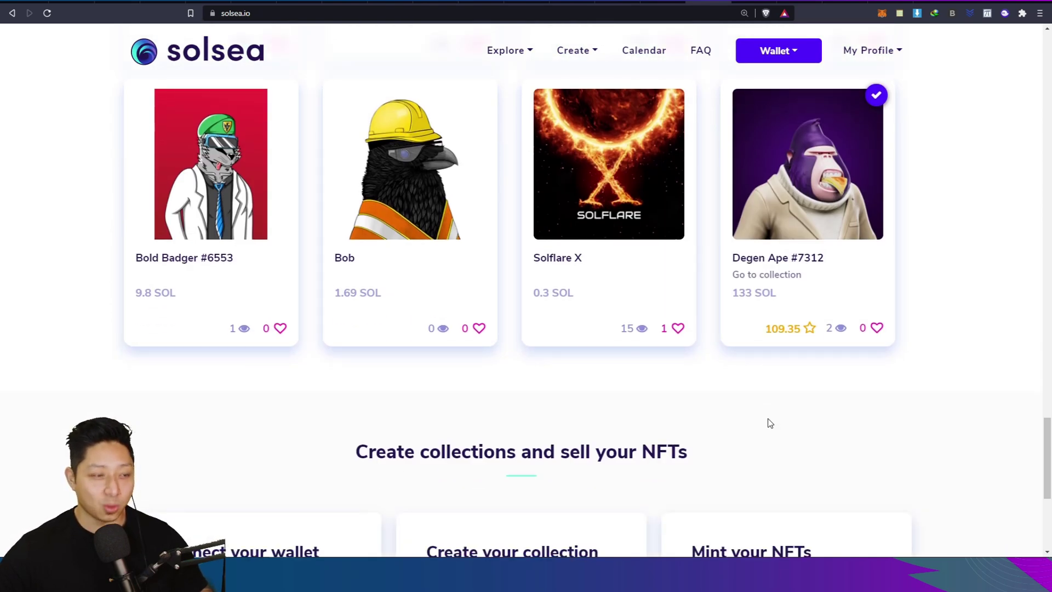
scroll(641, 425, "down", 3)
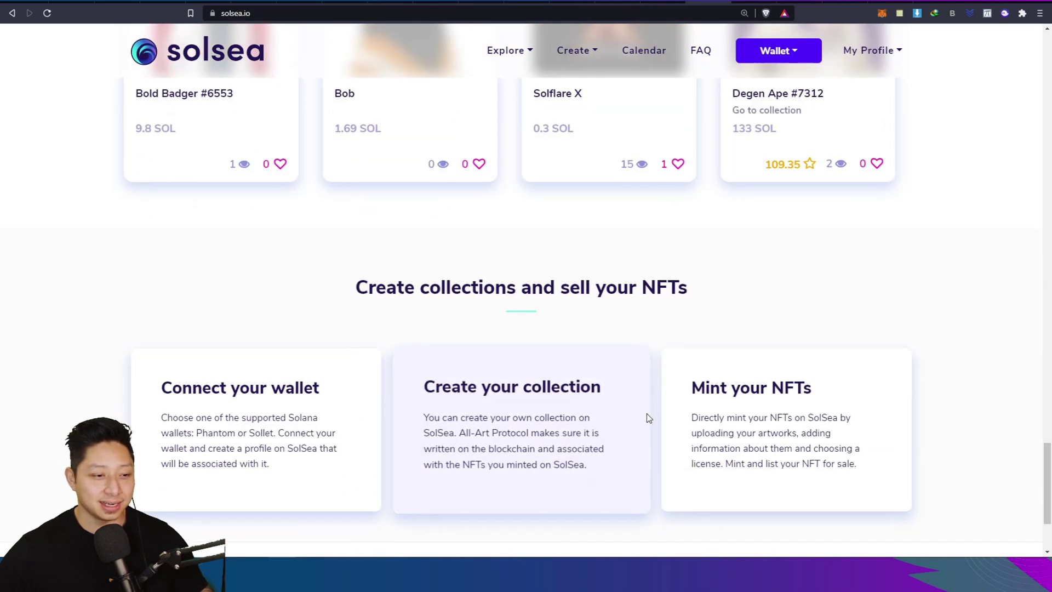
scroll(643, 375, "up", 20)
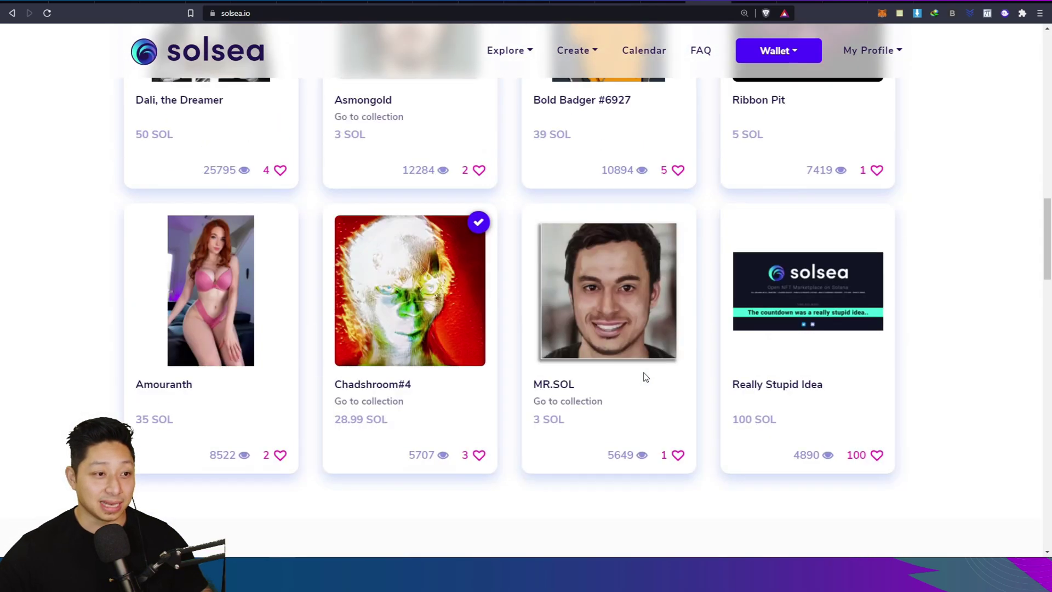
scroll(643, 376, "up", 5)
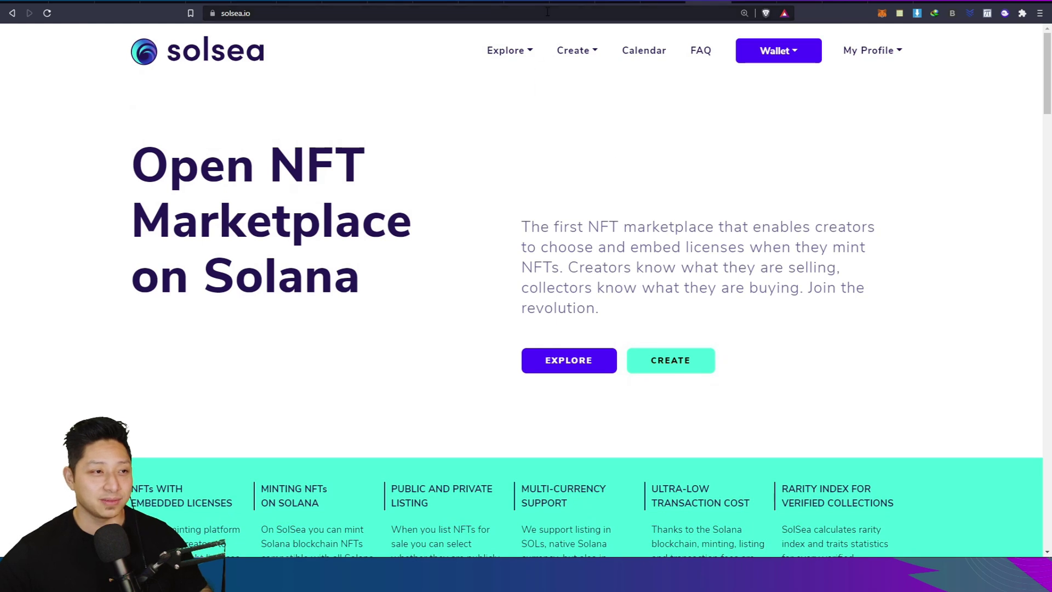
left_click(576, 50)
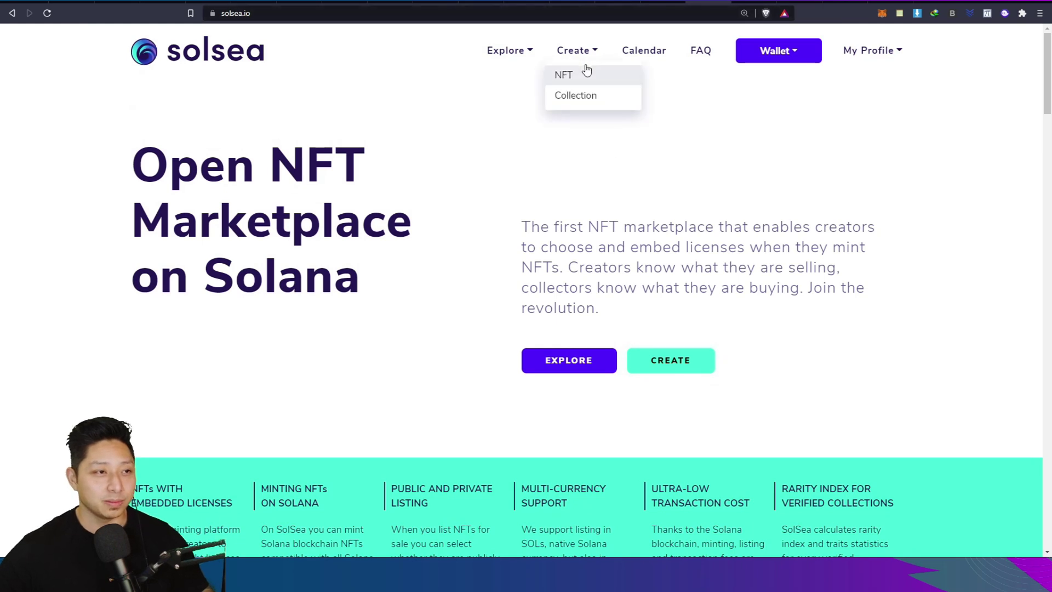
left_click(573, 96)
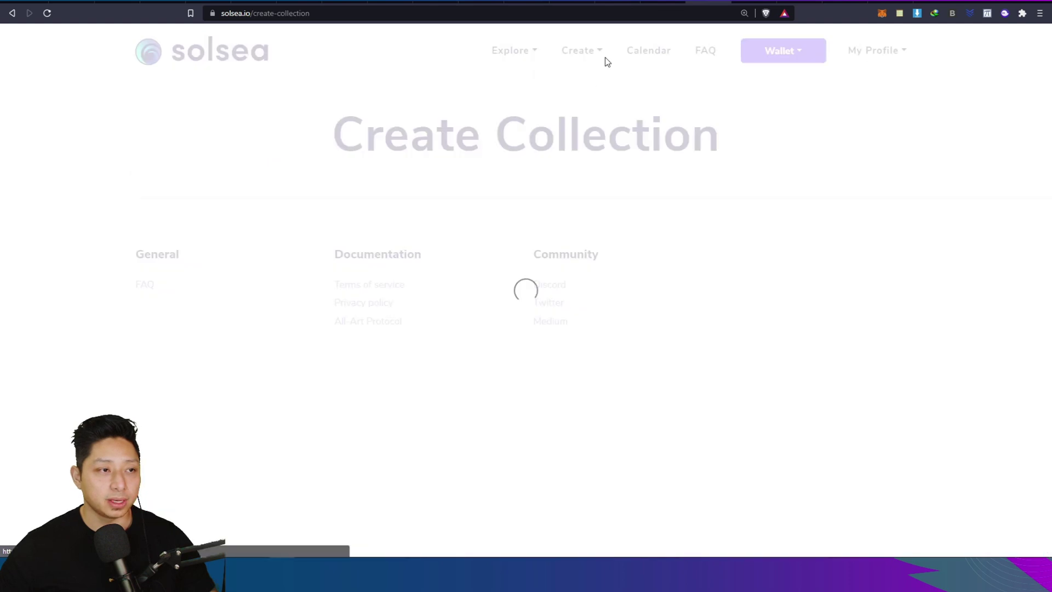
Step: Examine the collection form's fields, from the header and icon images through the social links to the collection traits
scroll(613, 219, "down", 4)
scroll(543, 259, "up", 2)
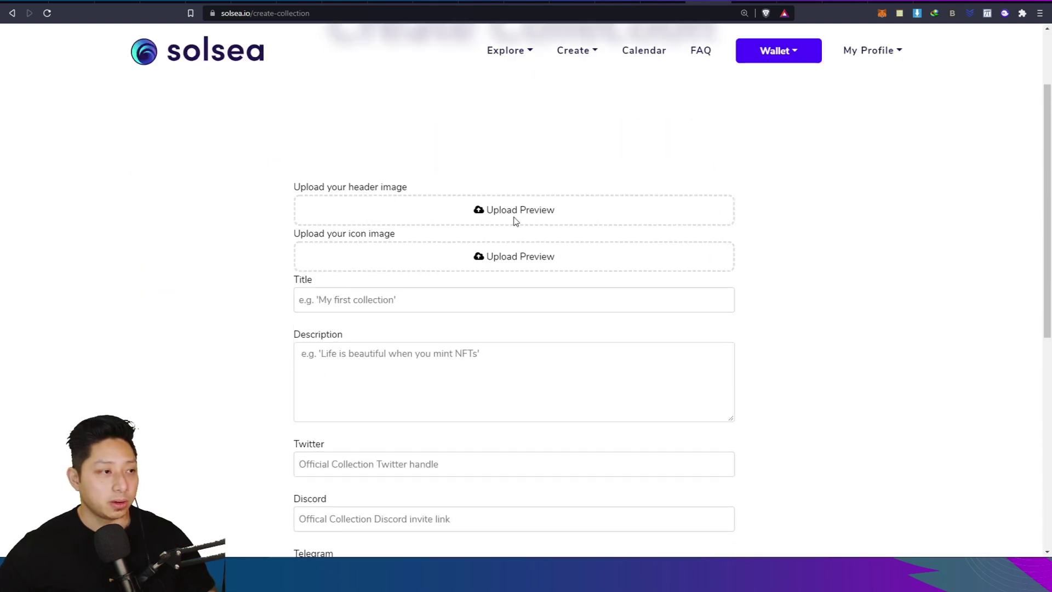
scroll(433, 276, "down", 1)
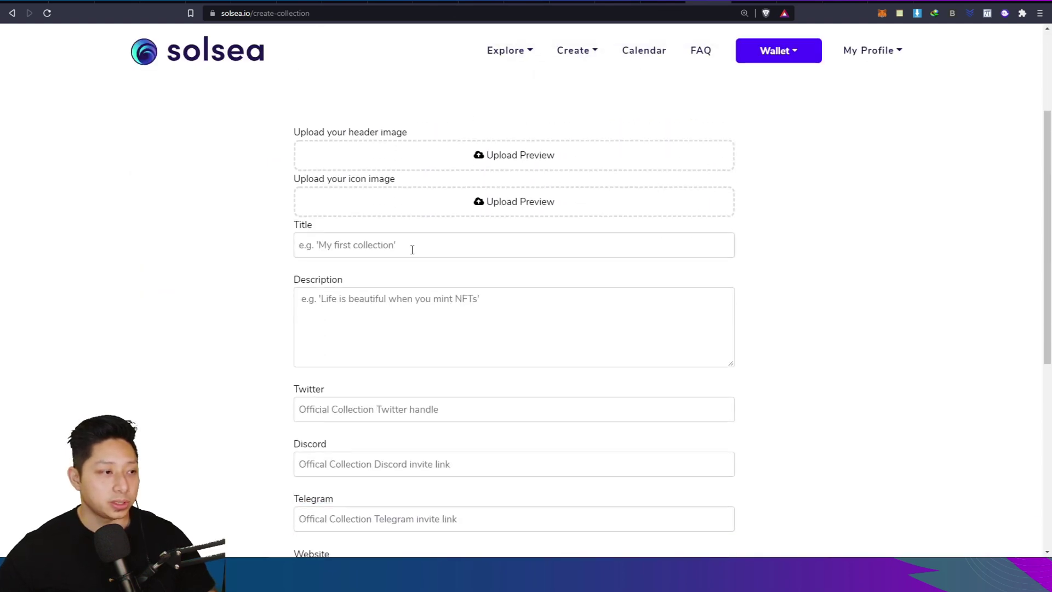
left_click(412, 249)
left_click(790, 290)
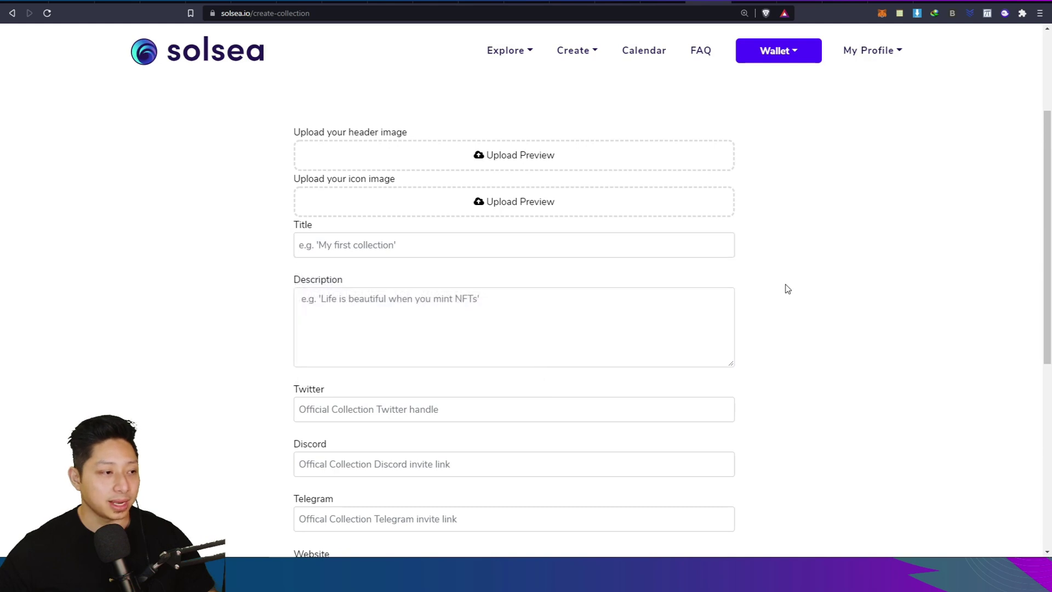
scroll(545, 223, "down", 4)
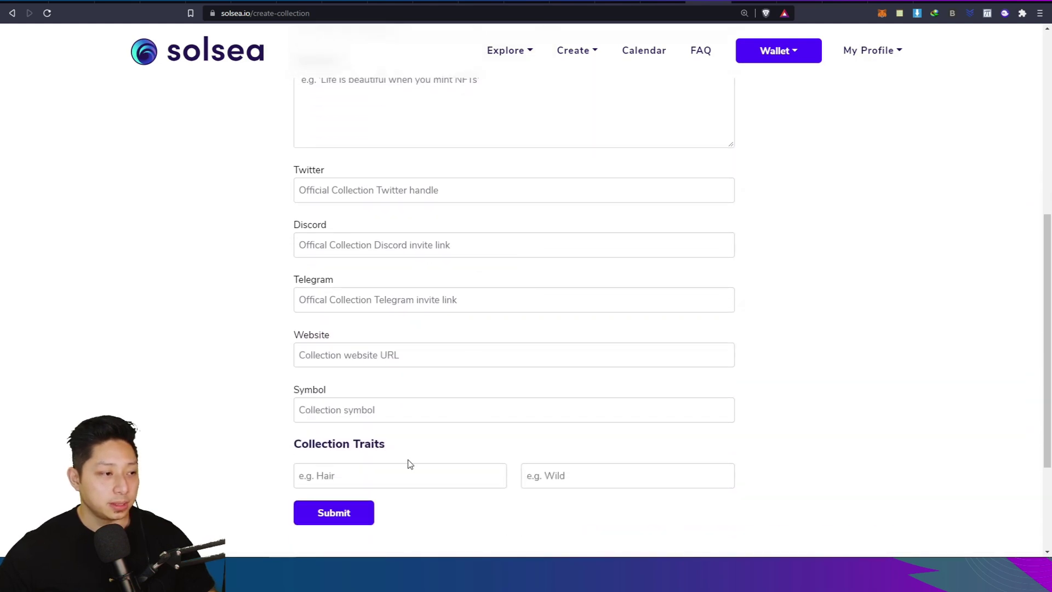
scroll(495, 311, "down", 2)
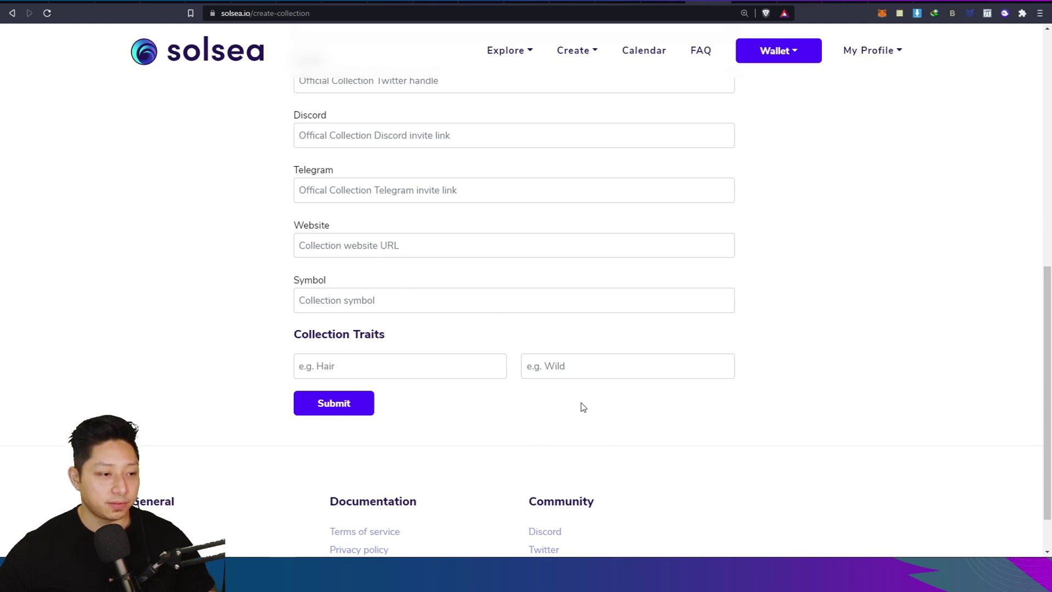
scroll(611, 182, "up", 6)
scroll(612, 182, "up", 1)
Step: Open the form for creating an NFT and upload the sunset landscape image from the Downloads folder
left_click(578, 50)
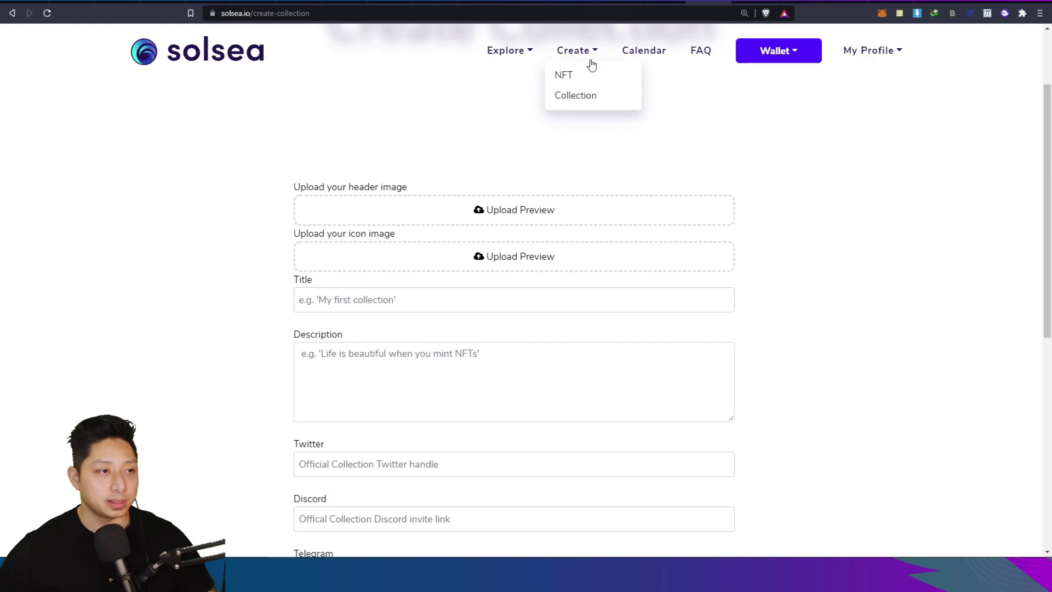
left_click(579, 76)
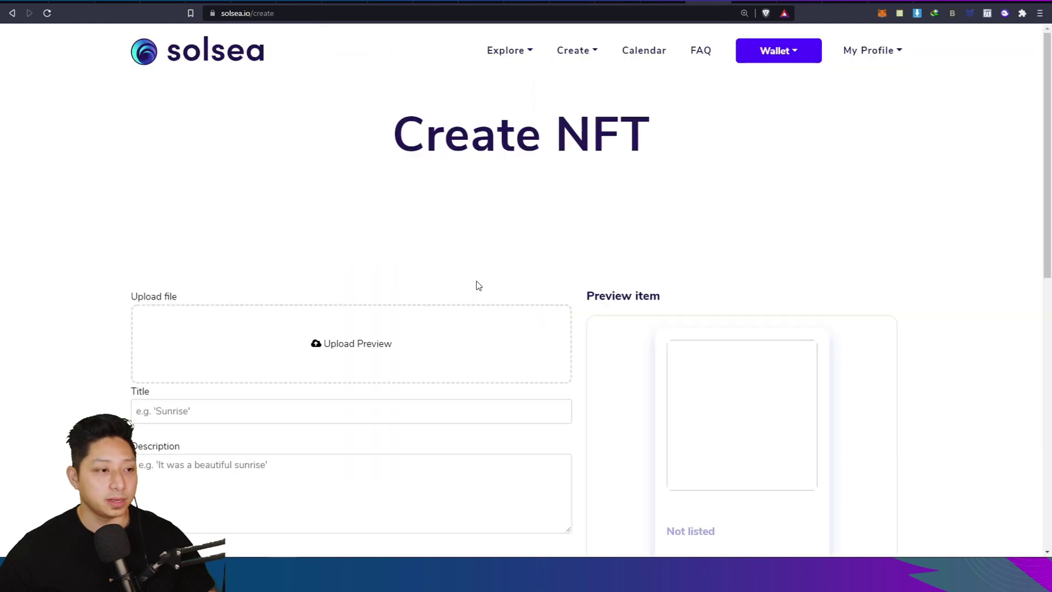
scroll(476, 285, "down", 2)
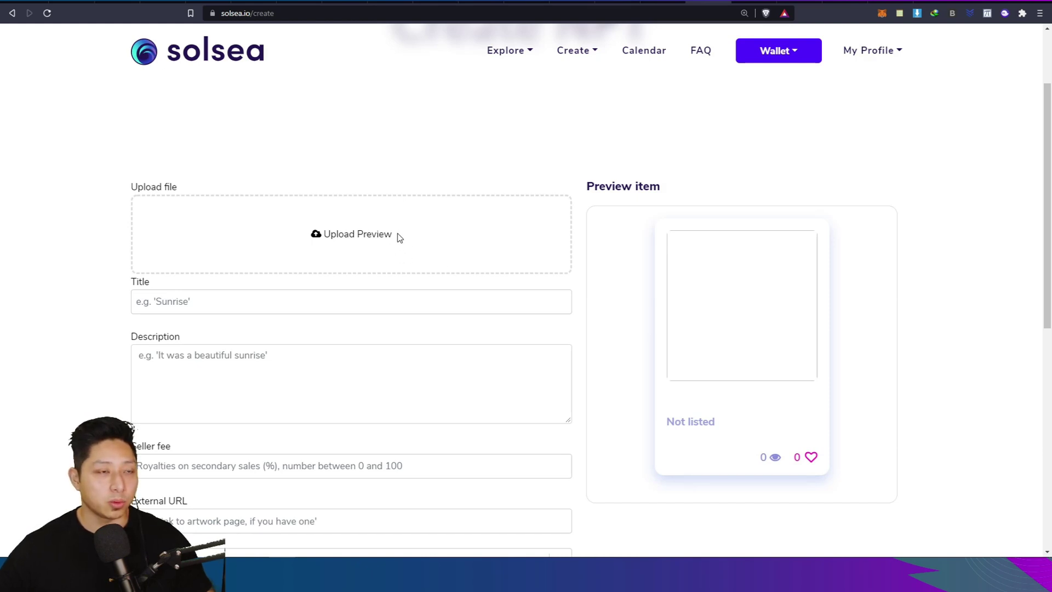
left_click(375, 237)
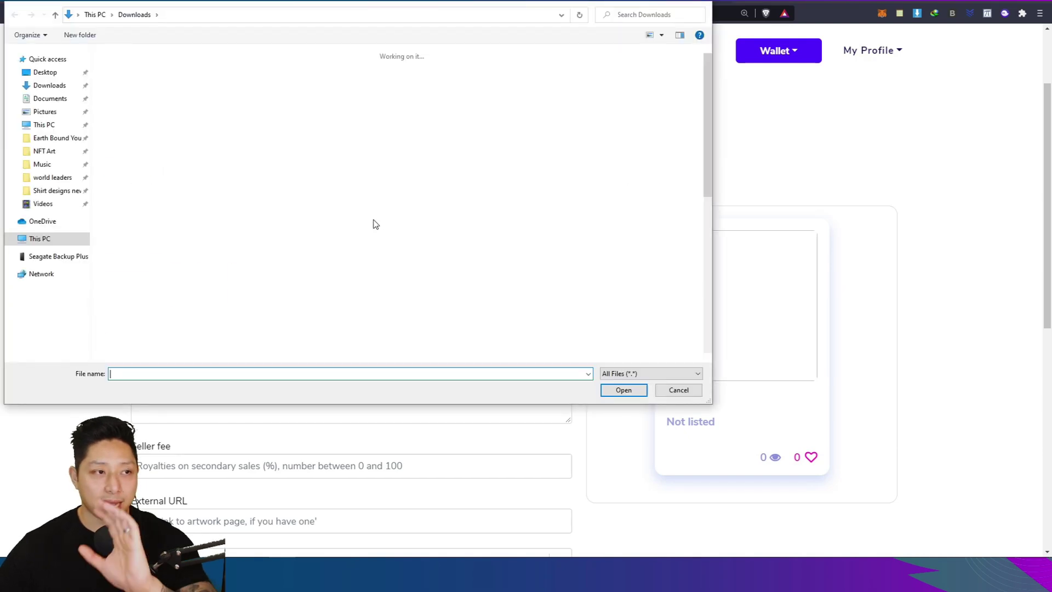
double_click(128, 194)
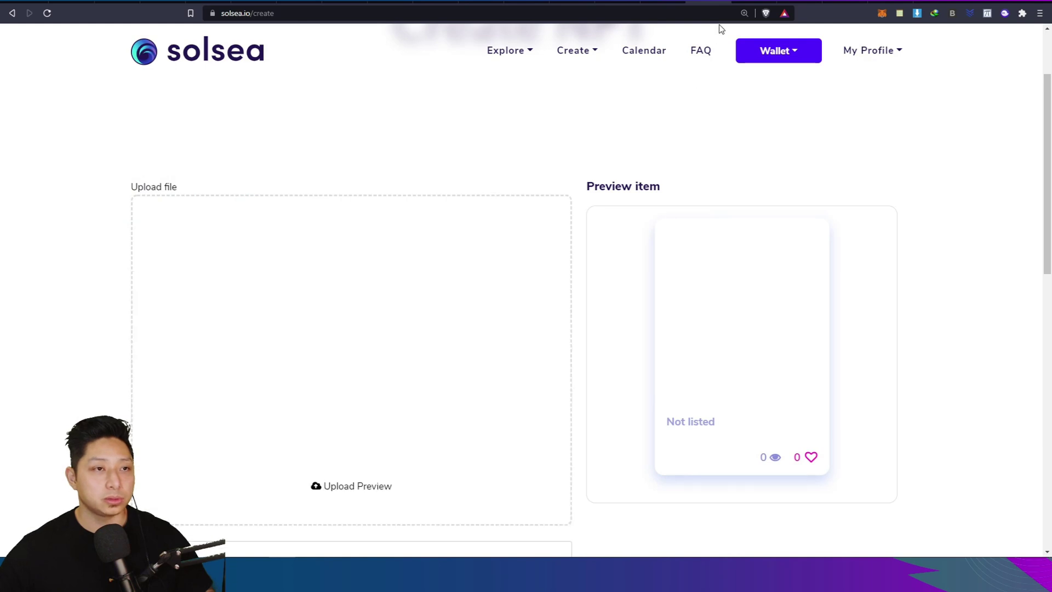
Step: View the royalty-free image page on Unsplash and the waterfall and sunset photos on Pexels
left_click(763, 1)
left_click(799, 2)
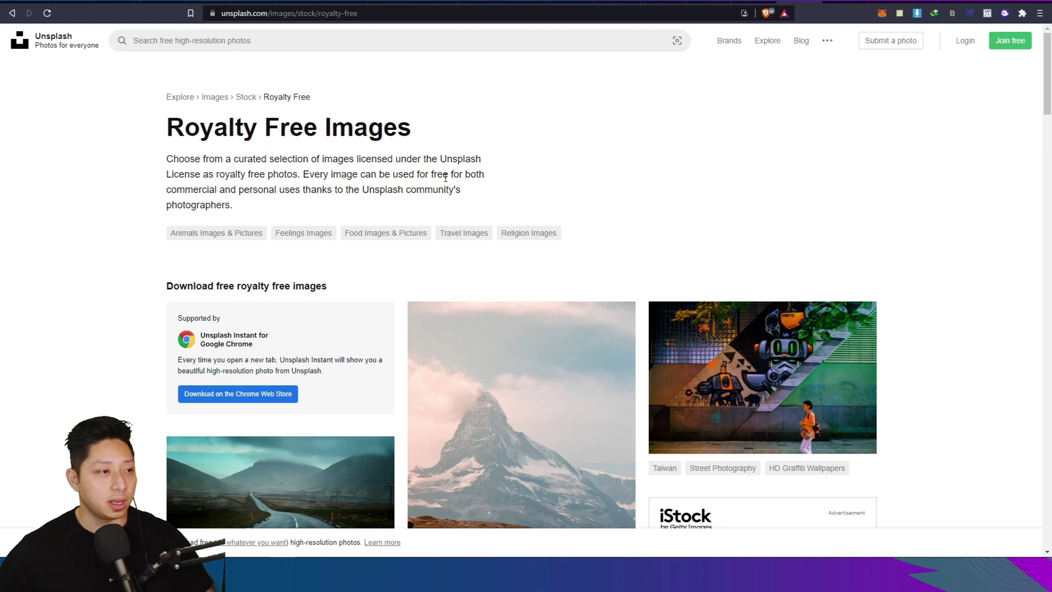
left_click_drag(432, 174, 456, 189)
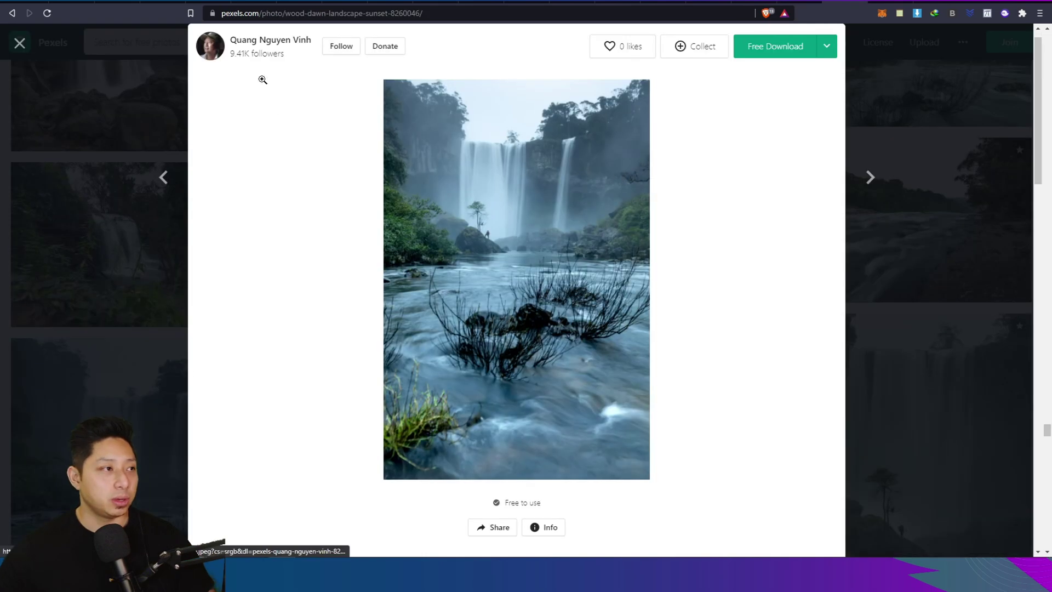
key("Escape")
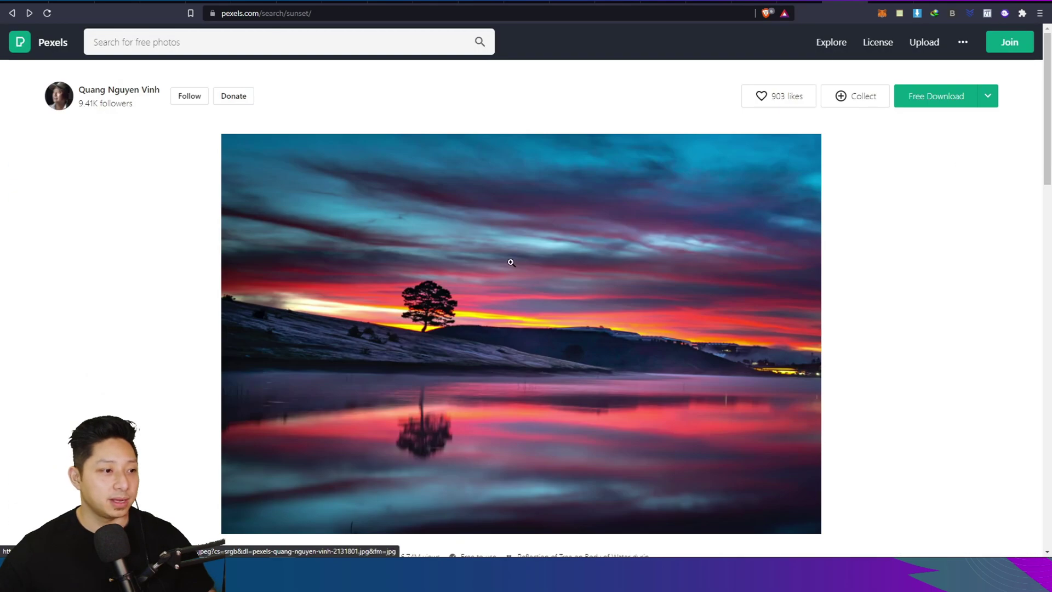
scroll(510, 263, "down", 1)
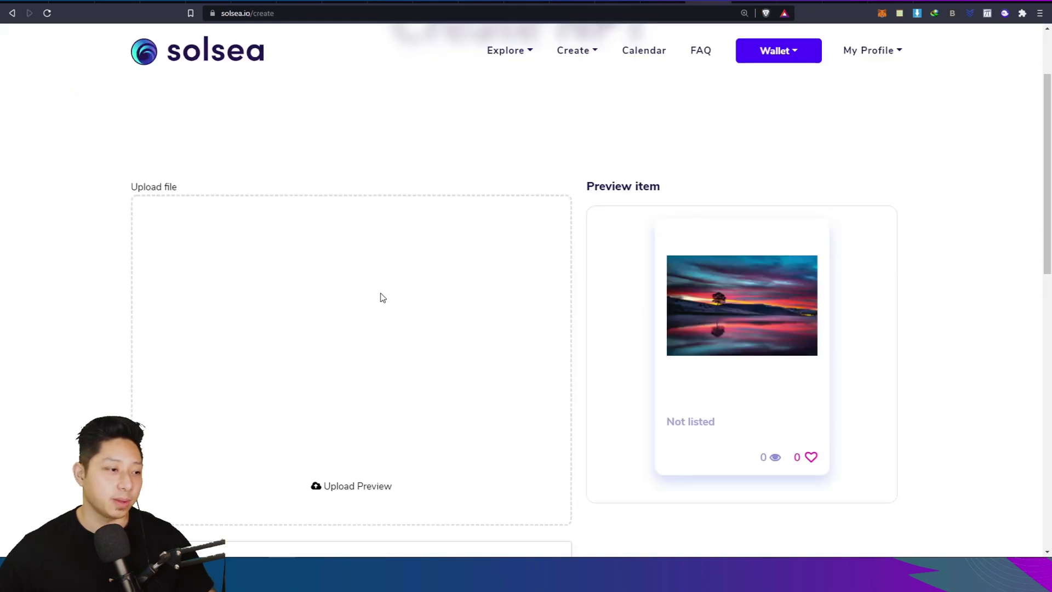
Step: Title the NFT "Sunrise Seduction"
scroll(237, 290, "down", 1)
scroll(417, 364, "down", 4)
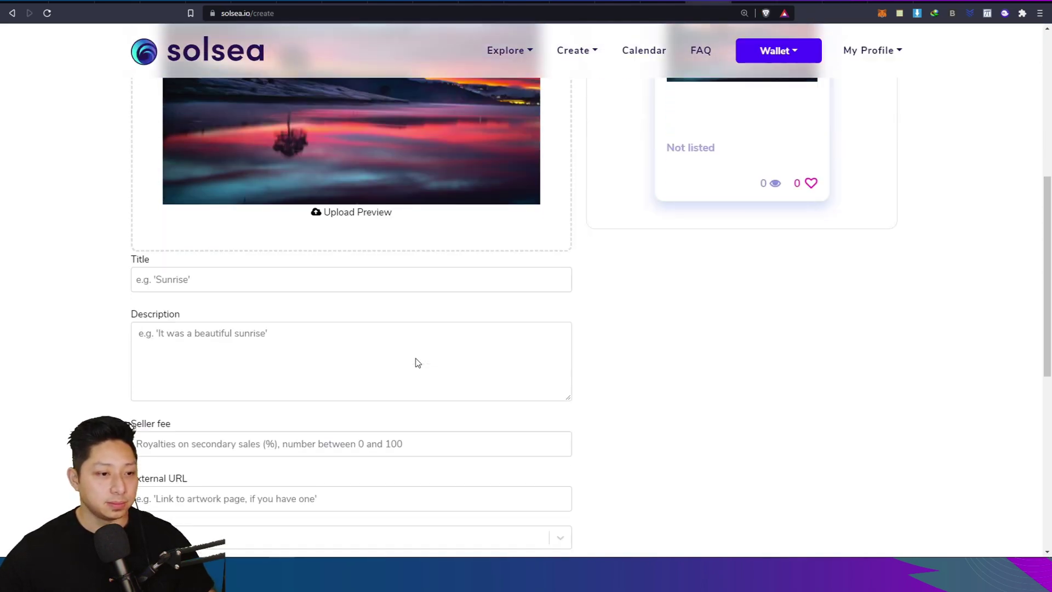
left_click(256, 267)
type("Sunrise")
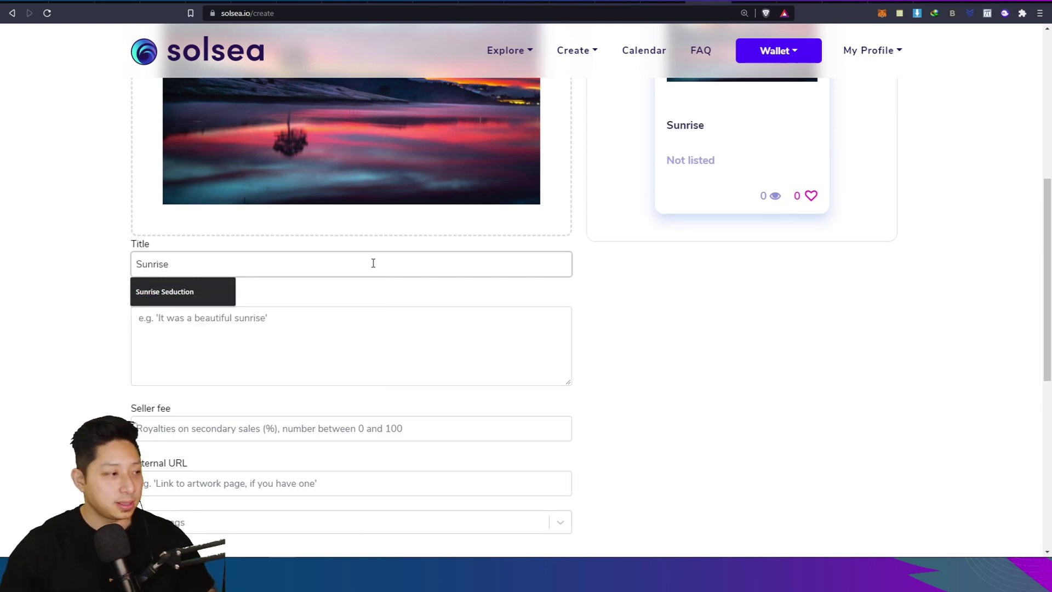
left_click(172, 292)
Step: Set the NFT's seller fee to 2 percent, leaving the description blank
left_click(278, 343)
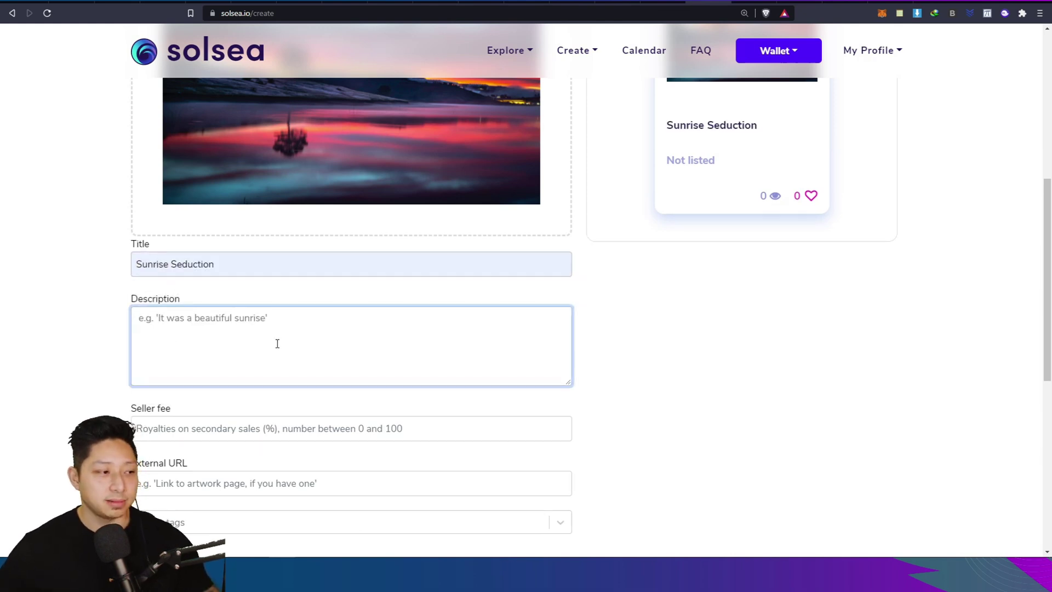
scroll(273, 334, "down", 2)
left_click(240, 319)
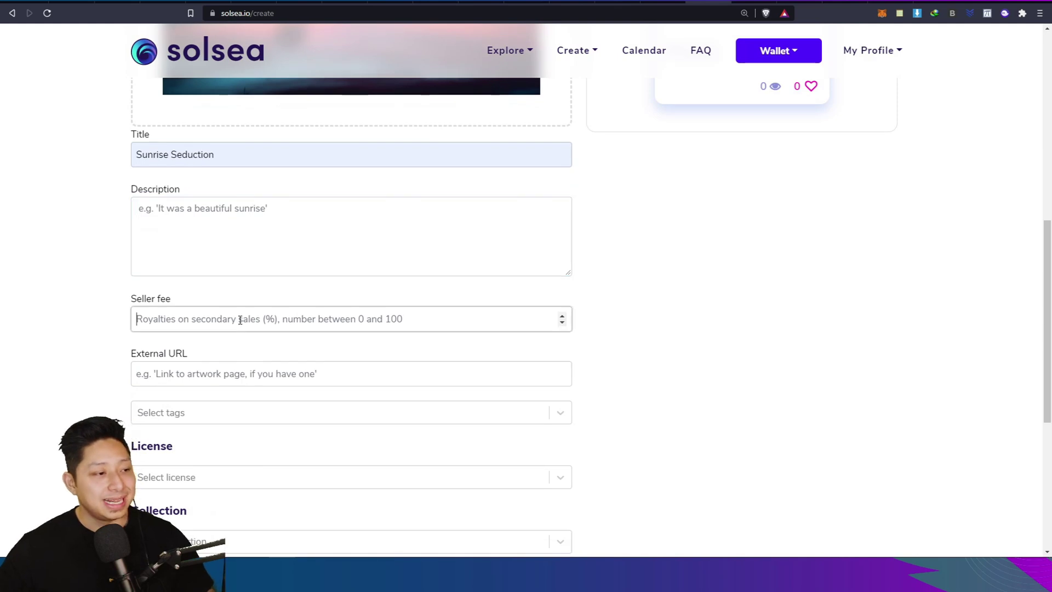
type("2.5")
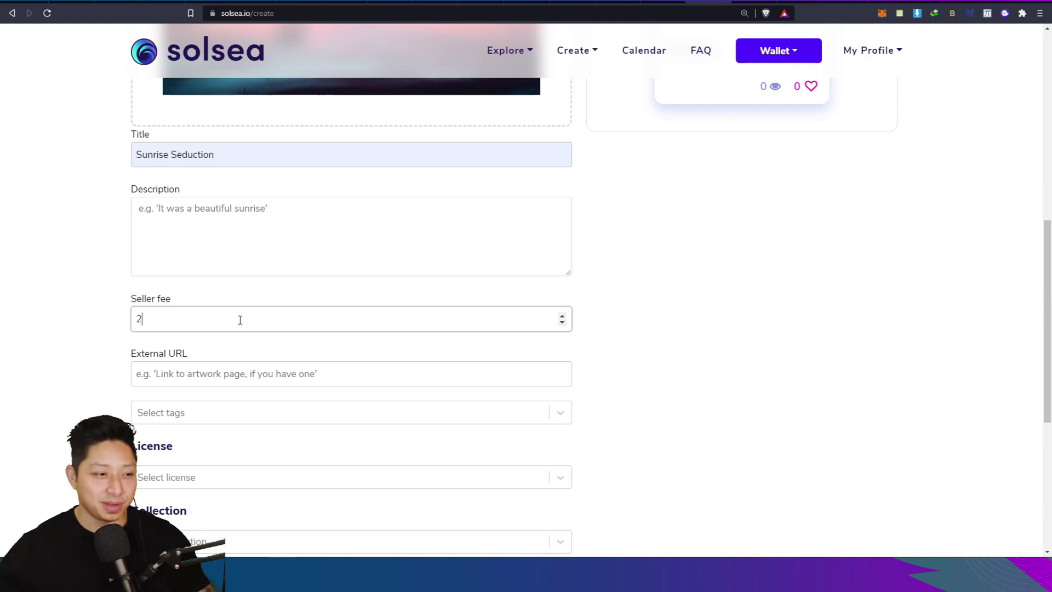
left_click(591, 367)
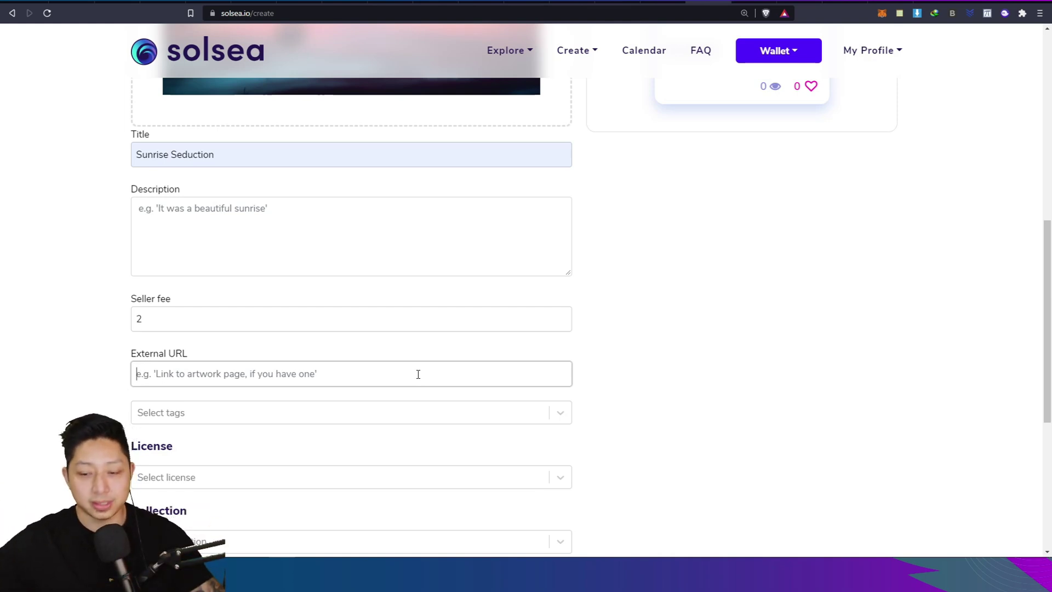
Step: Tag the NFT with Photography and Picture
scroll(265, 348, "down", 2)
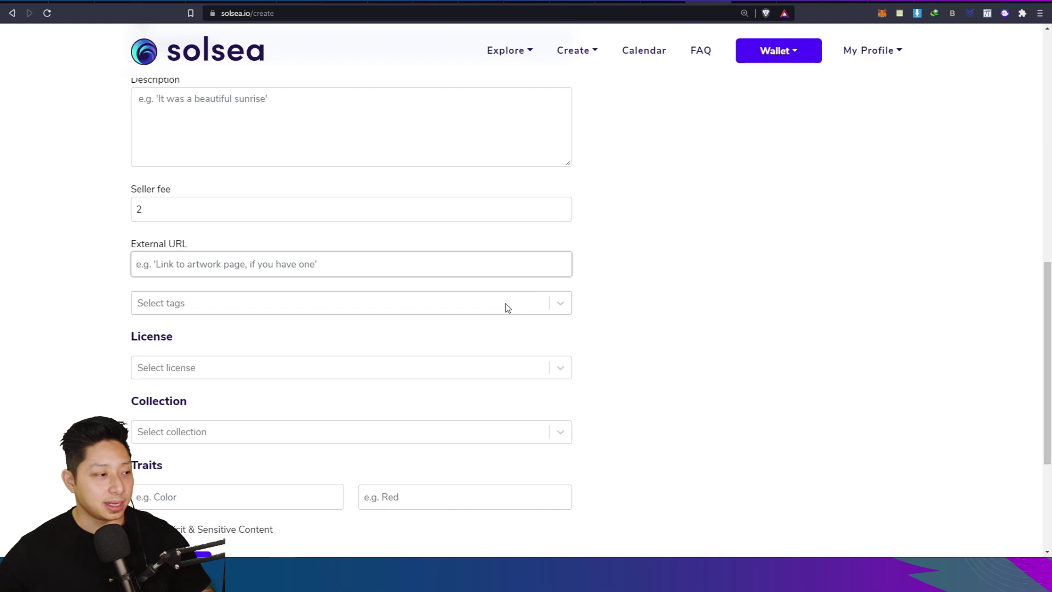
left_click(557, 303)
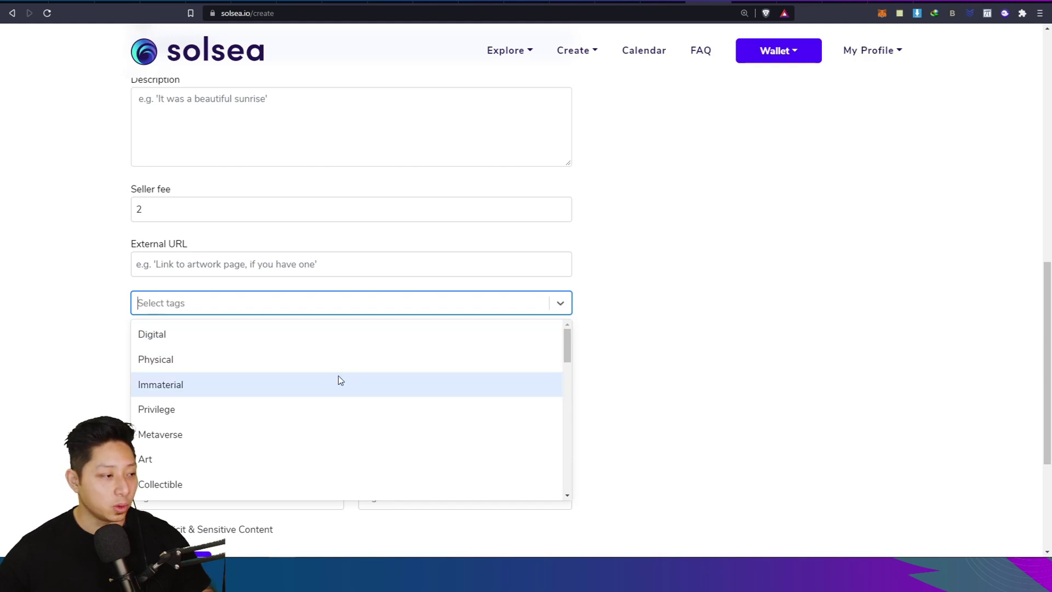
scroll(209, 430, "down", 1)
type("p")
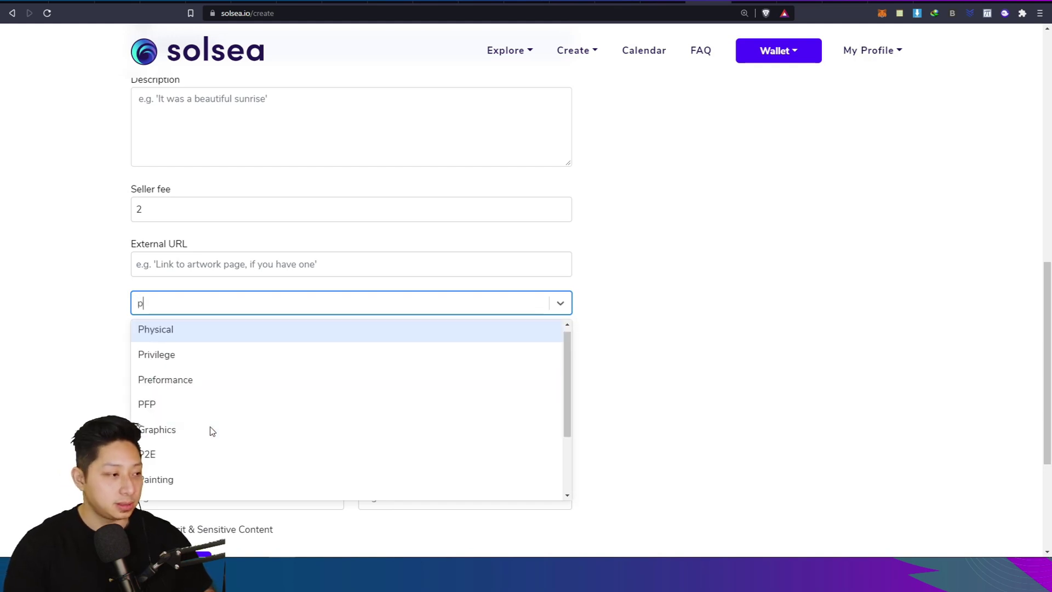
type("h")
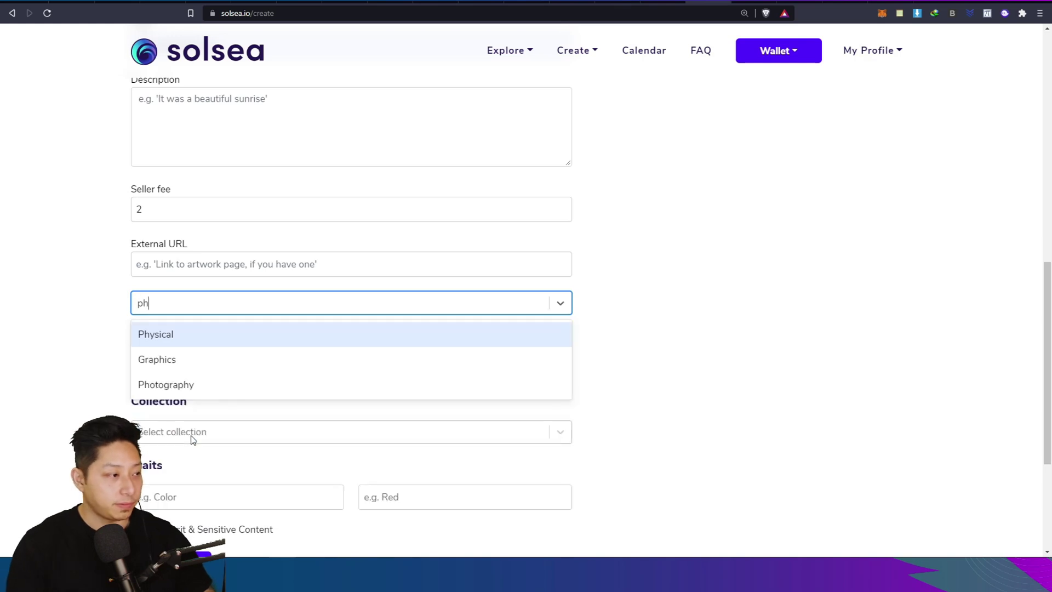
left_click(270, 385)
type("picture")
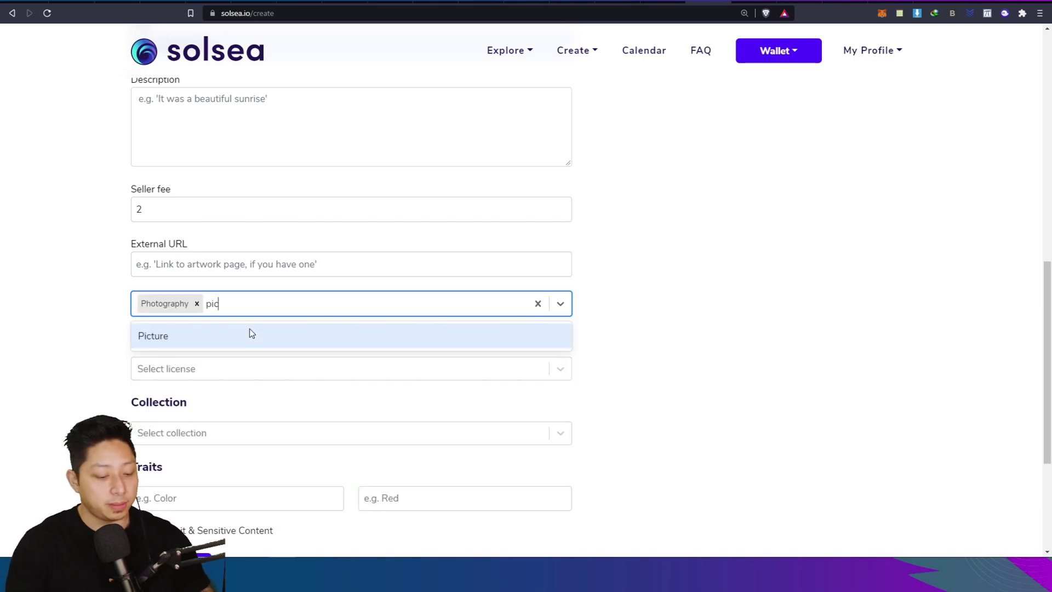
left_click(420, 335)
Step: Look through the remaining tag options and close the list without adding another tag
scroll(391, 395, "down", 2)
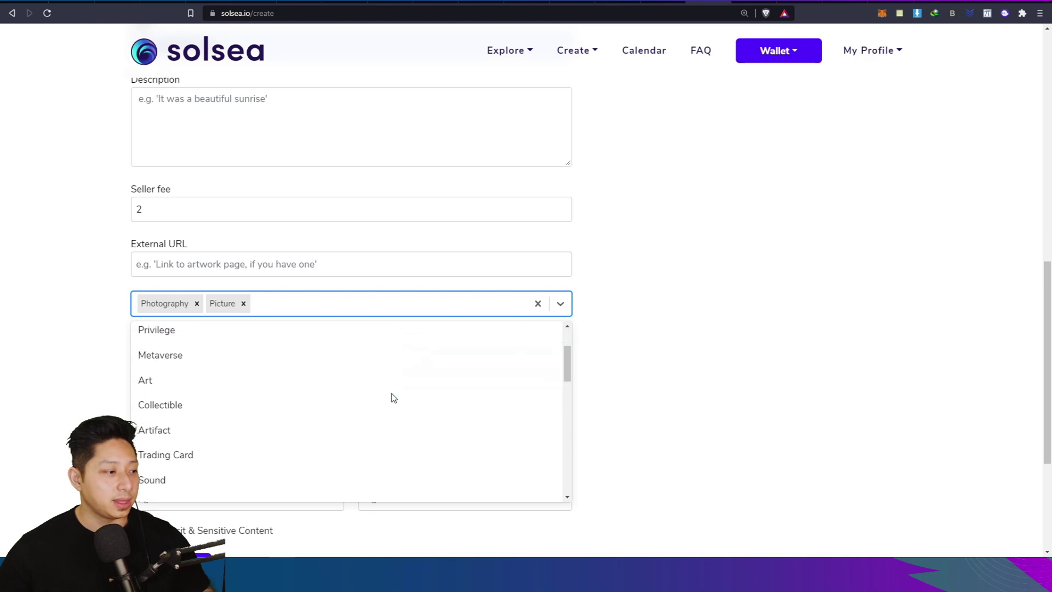
scroll(383, 397, "up", 2)
scroll(327, 385, "down", 1)
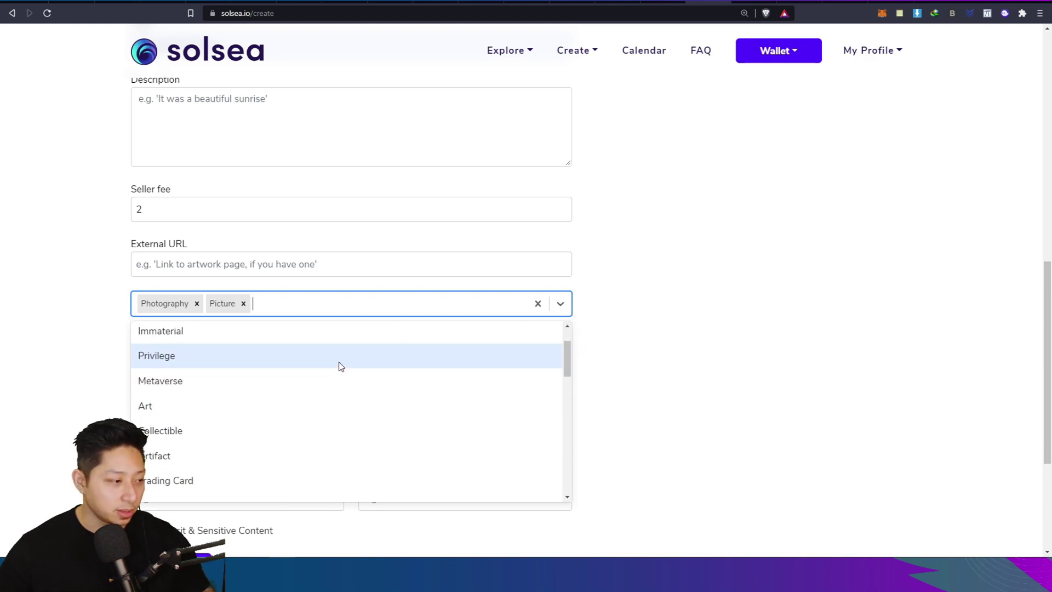
scroll(339, 373, "down", 2)
scroll(308, 444, "down", 1)
scroll(315, 432, "down", 1)
left_click(626, 324)
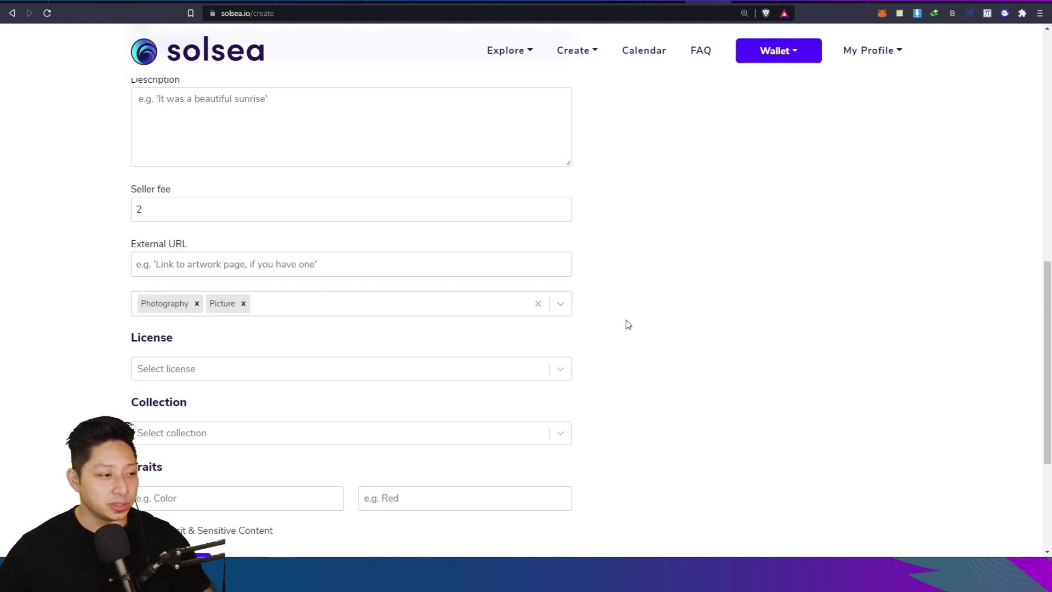
Step: Set the NFT's license to Reproduction/Commercial exploitation
scroll(539, 326, "down", 1)
left_click(399, 315)
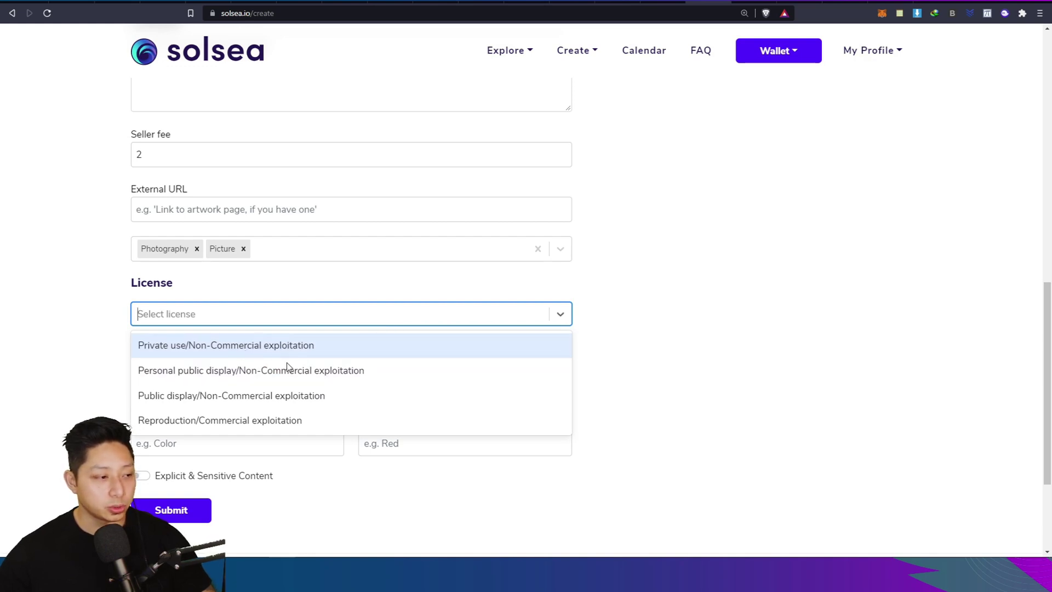
left_click(273, 419)
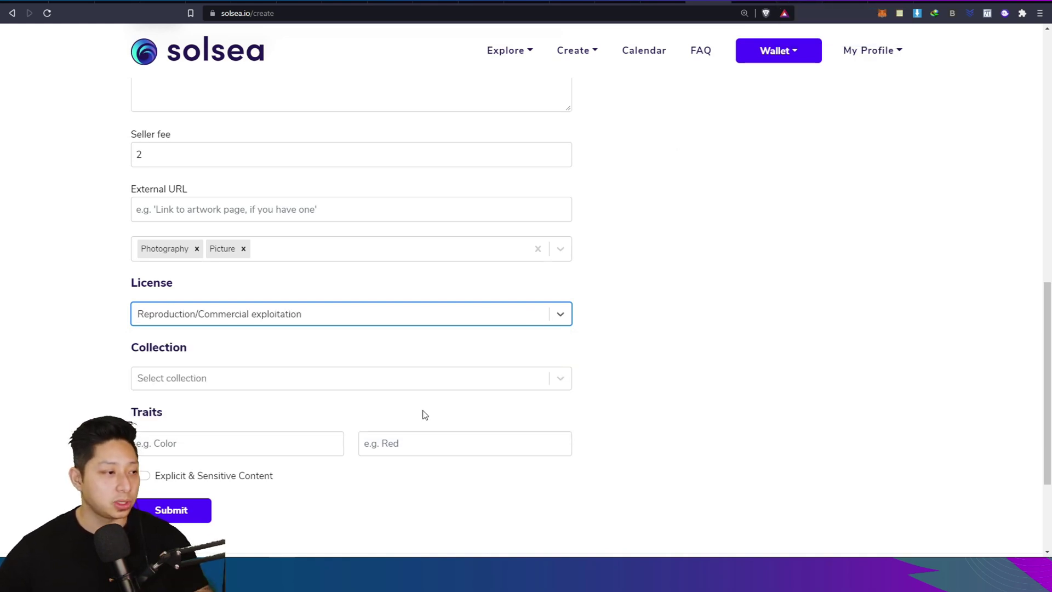
Step: Check the available collection options and the trait name suggestions, leaving both the collection and the traits blank
scroll(459, 398, "up", 1)
scroll(460, 404, "down", 4)
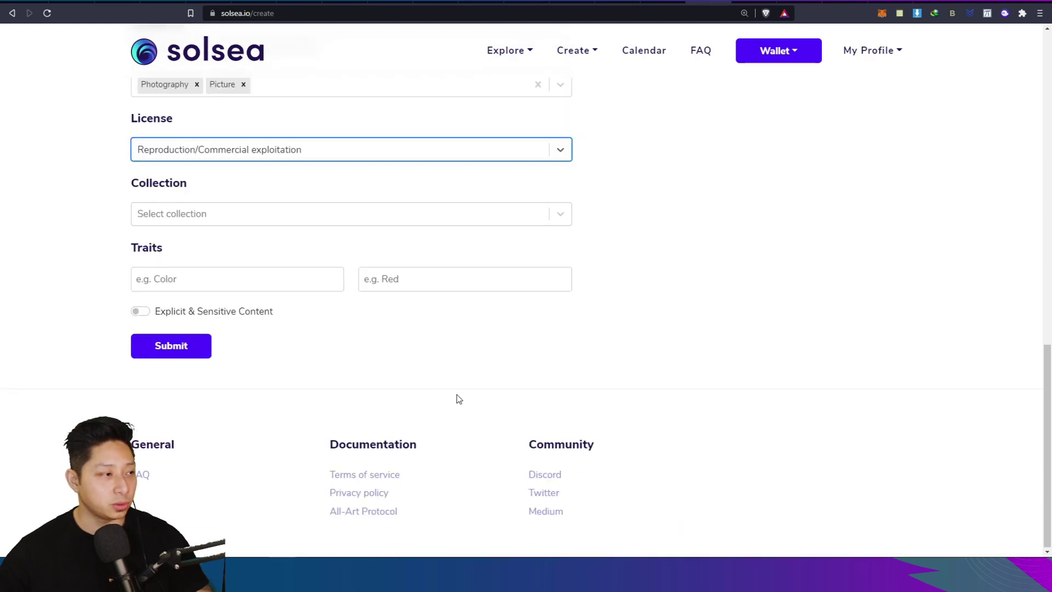
left_click(275, 213)
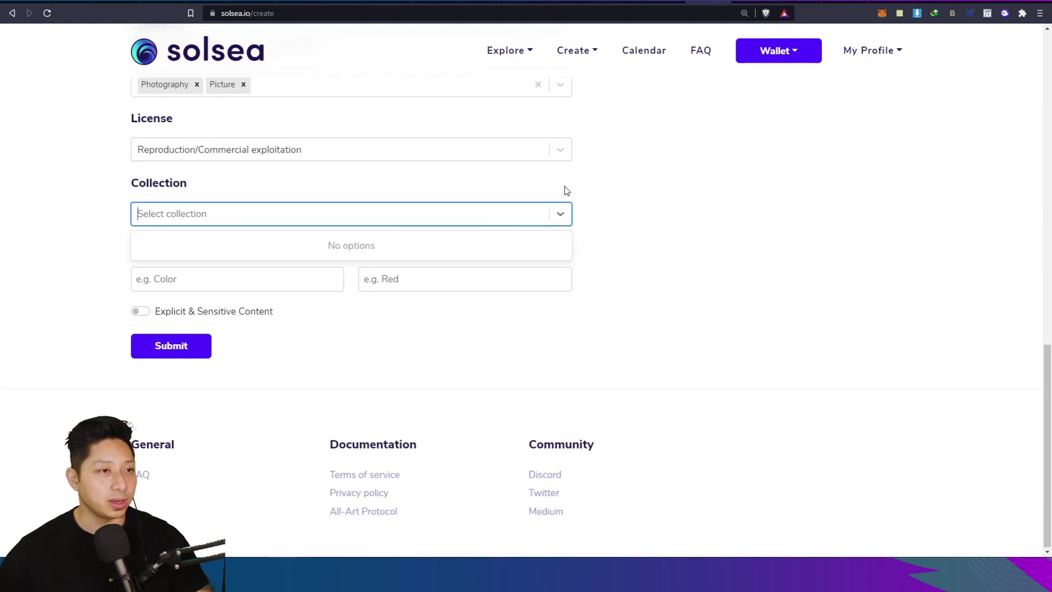
mouse_move(590, 63)
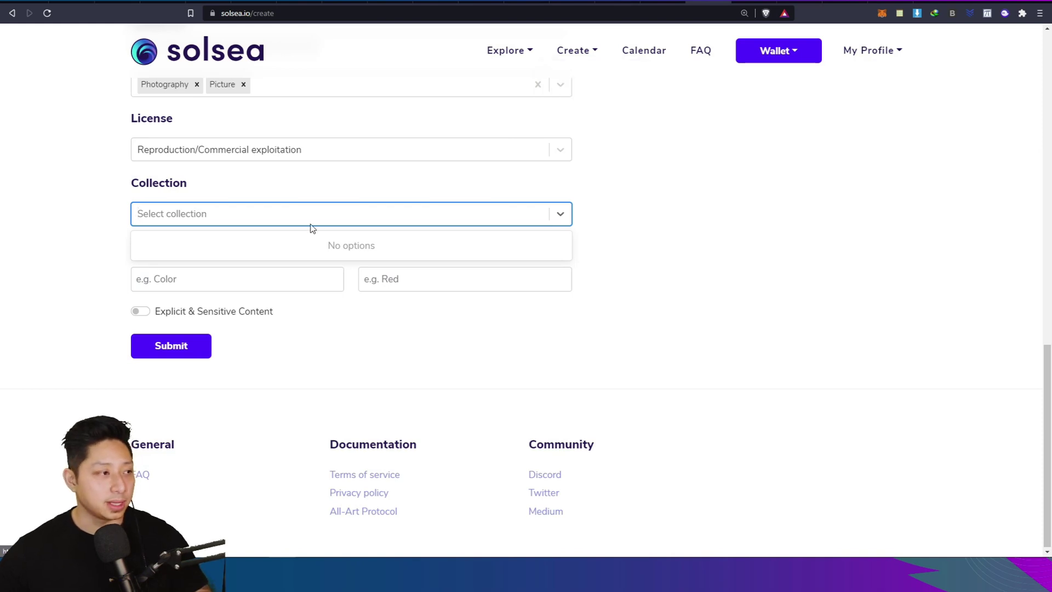
left_click(679, 256)
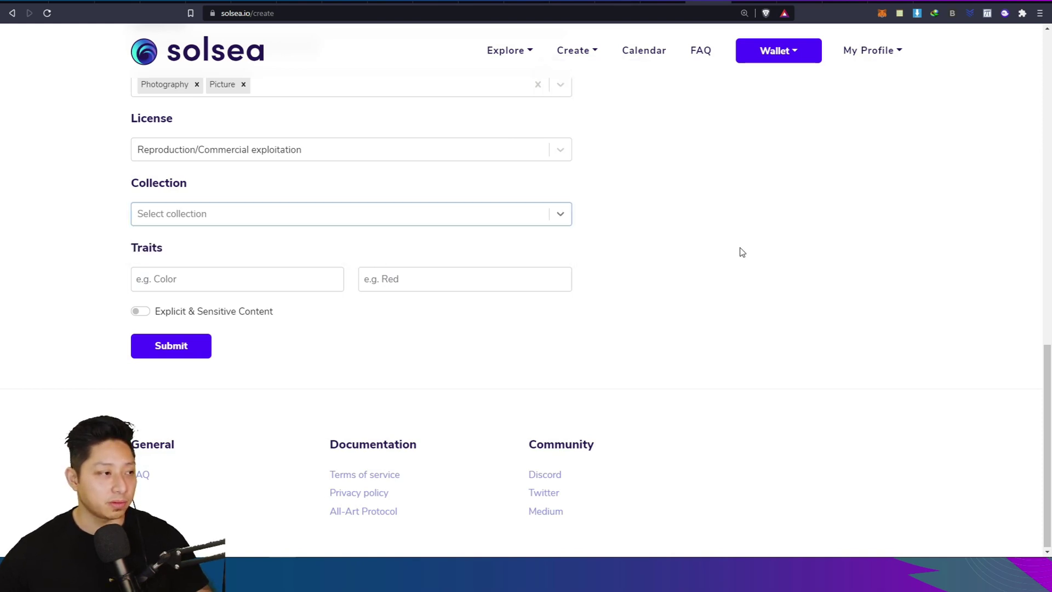
left_click(282, 280)
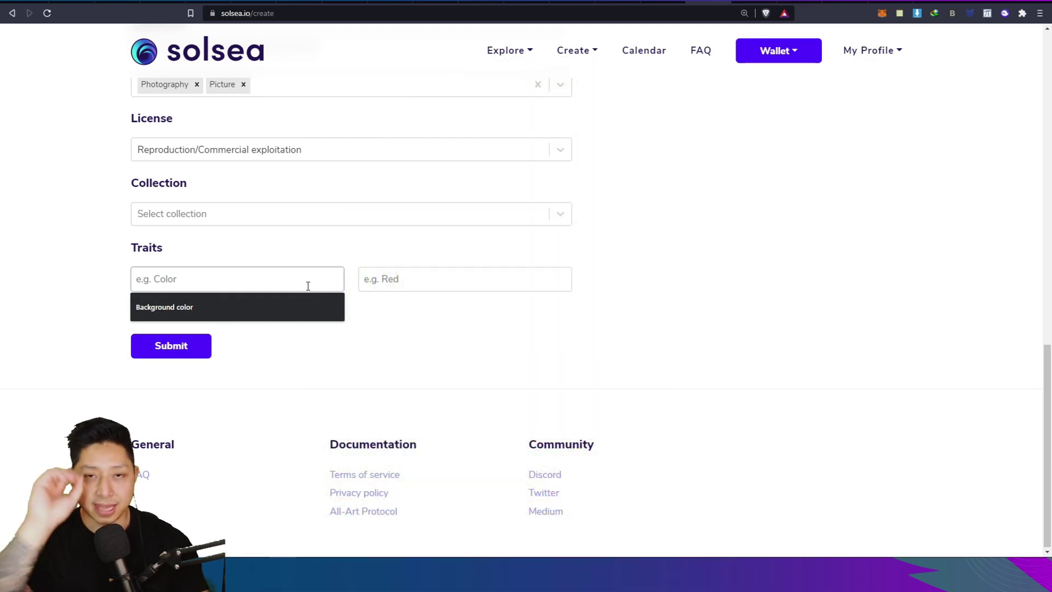
left_click(237, 245)
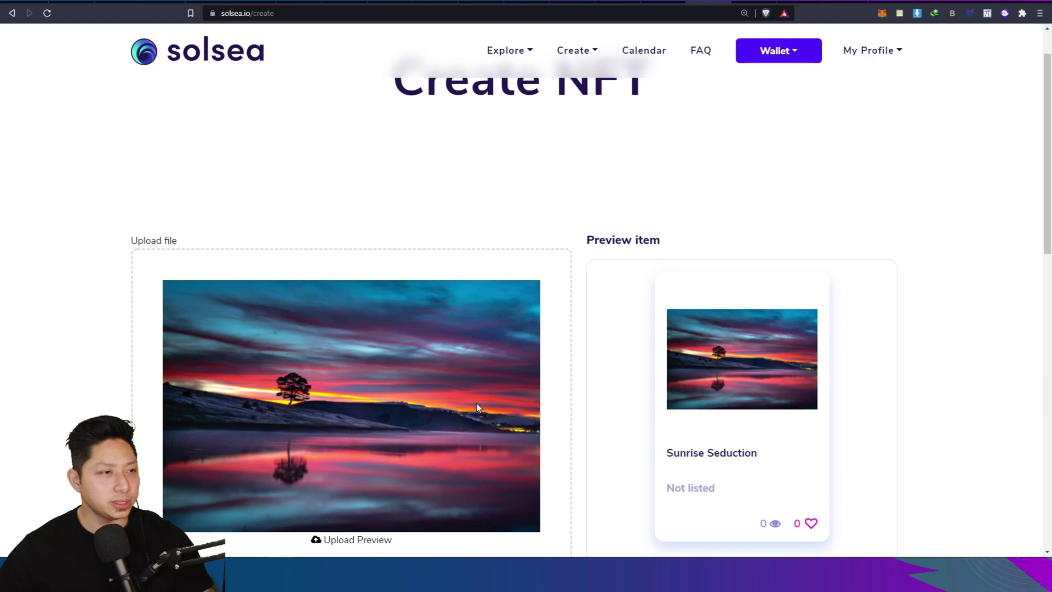
Step: Review the completed Create NFT form and submit it for minting
scroll(475, 402, "down", 10)
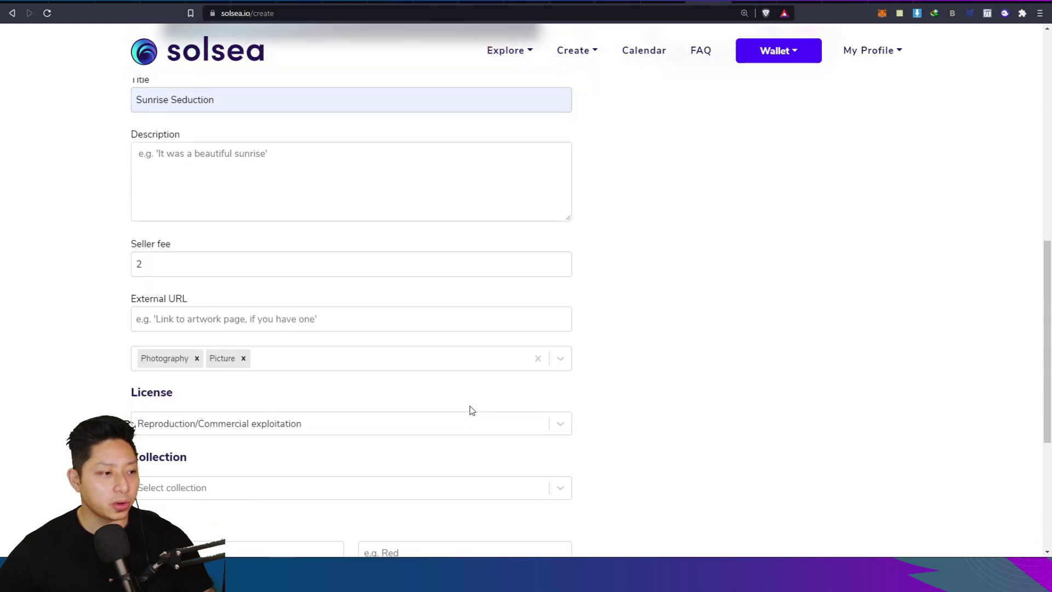
scroll(471, 408, "up", 3)
scroll(512, 388, "down", 8)
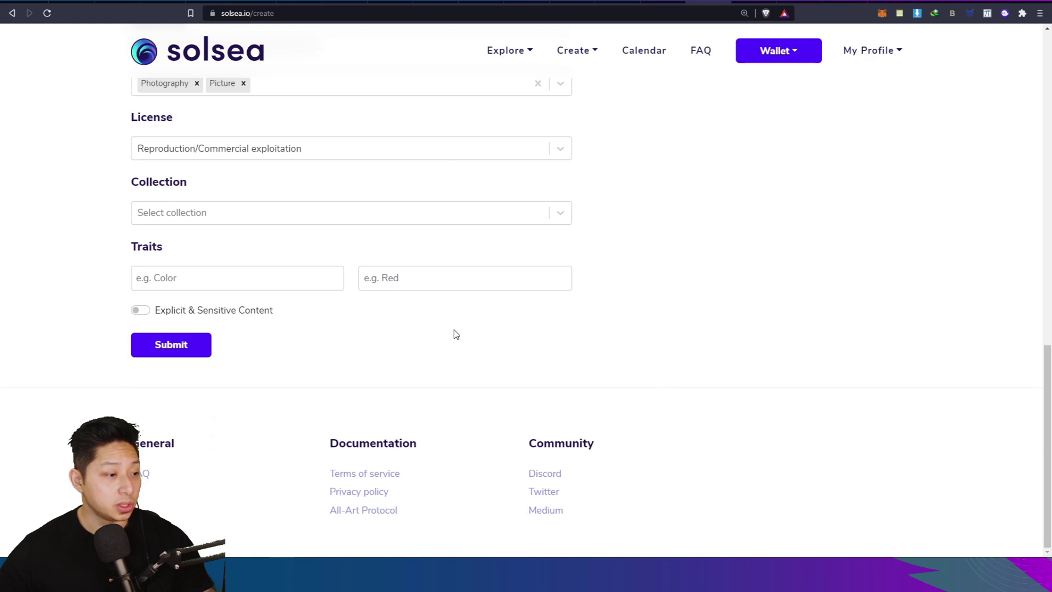
scroll(454, 334, "up", 5)
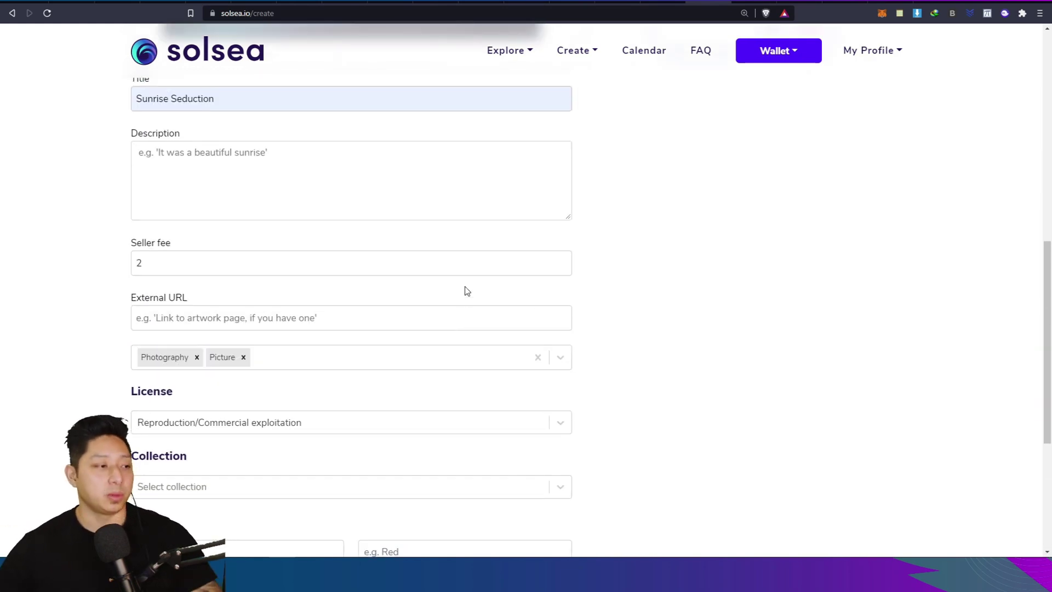
scroll(463, 289, "down", 5)
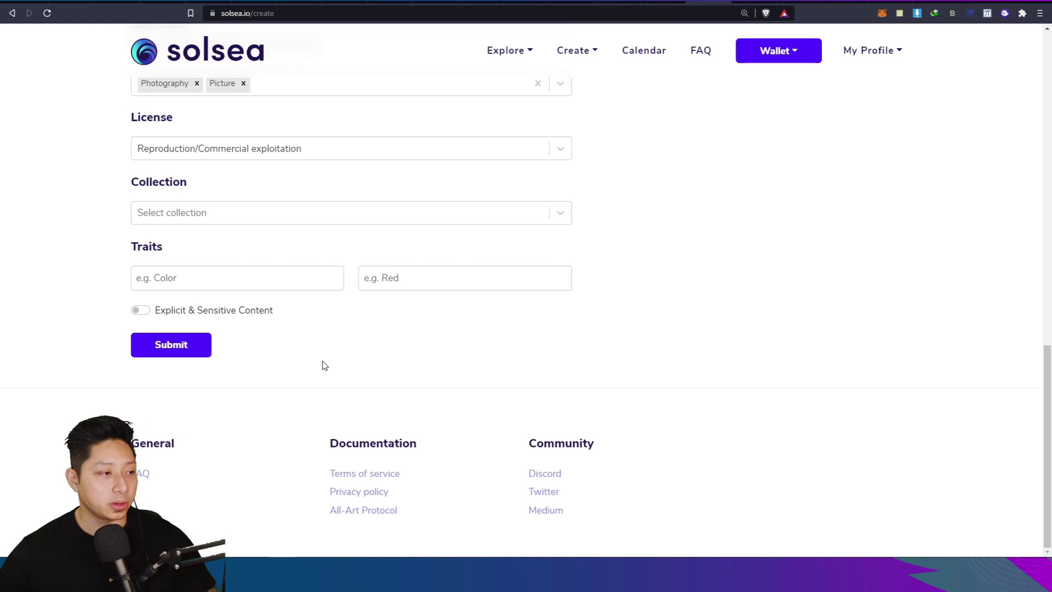
left_click(177, 346)
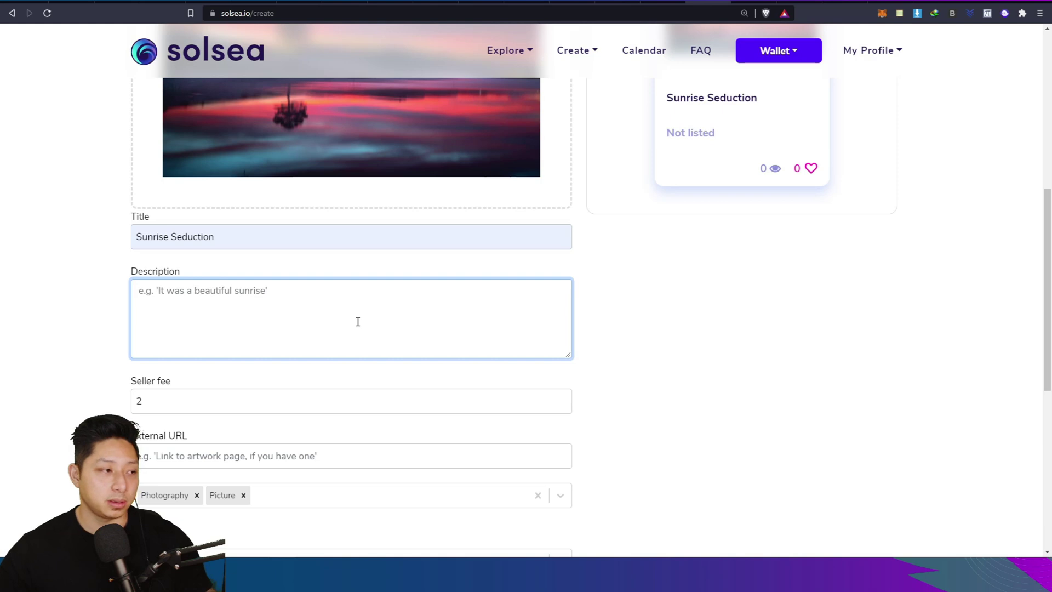
scroll(357, 321, "down", 7)
left_click(186, 352)
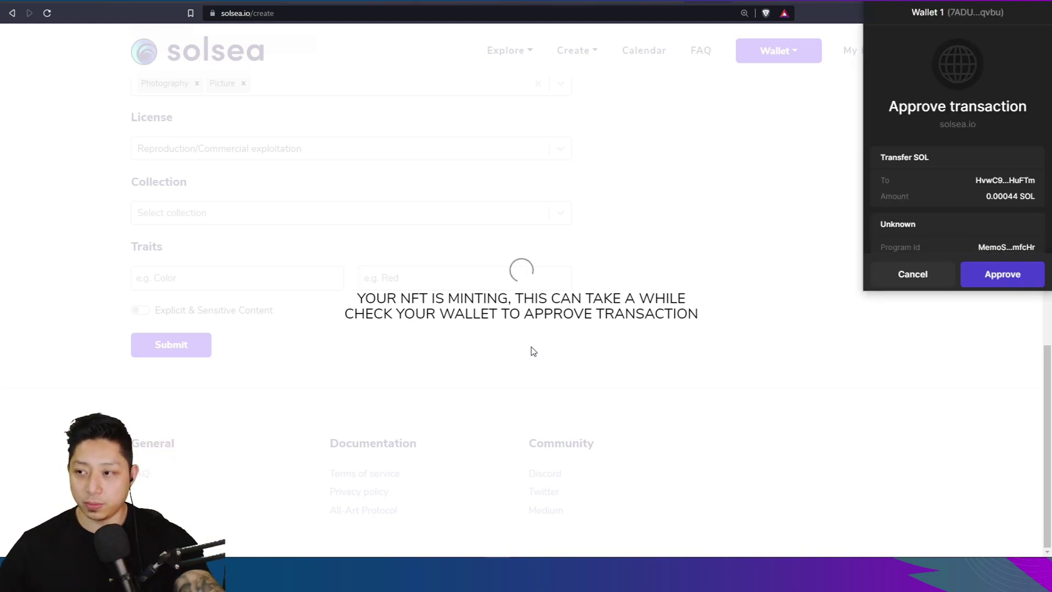
Step: Convert the wallet transaction's 0.00044 SOL and 0.00146 SOL amounts to US dollars in the CoinCodex converter
scroll(1027, 167, "down", 2)
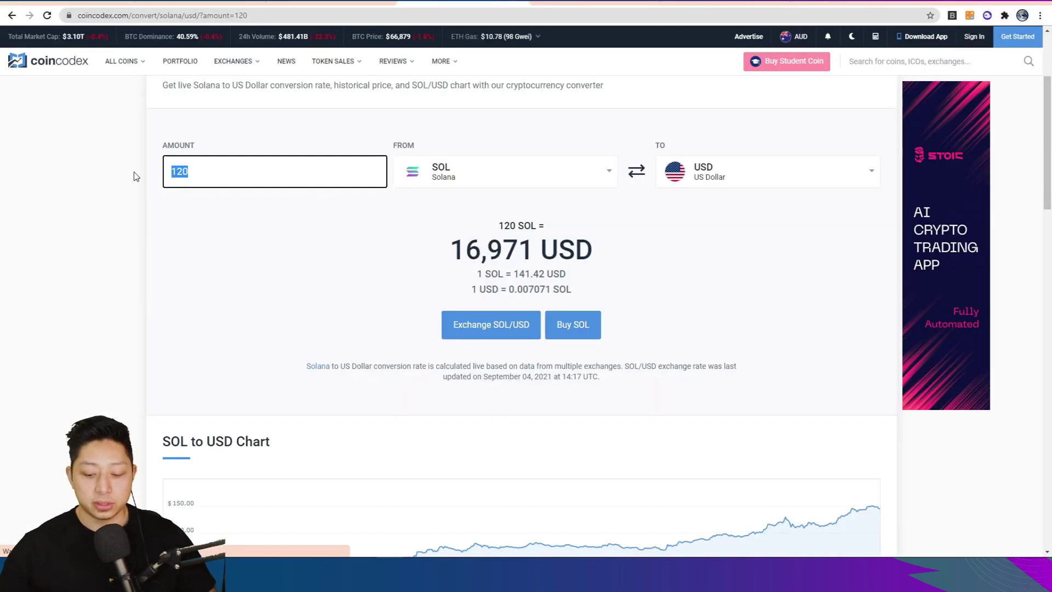
type("0.000")
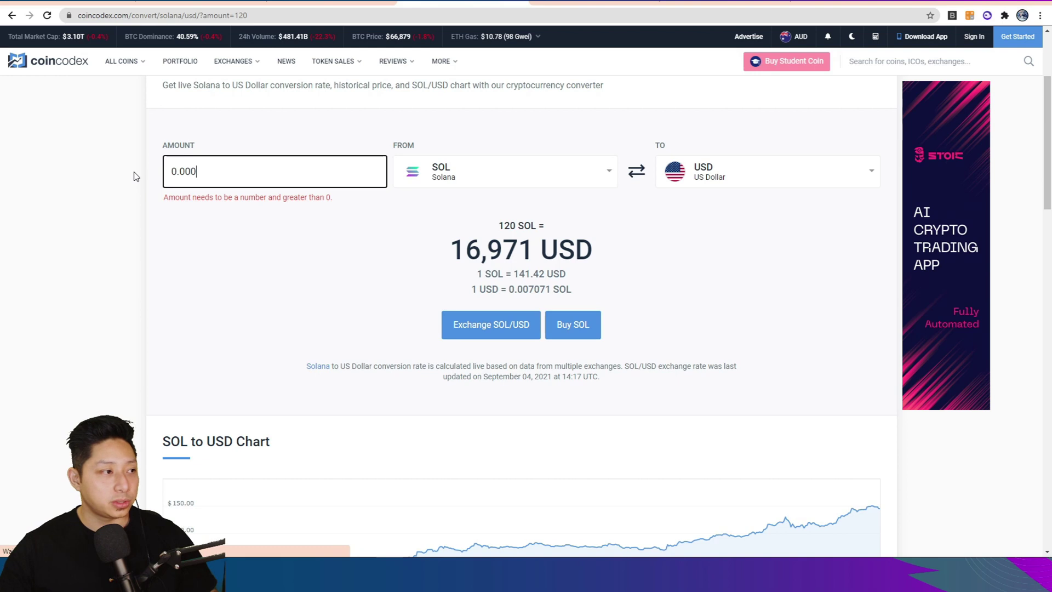
type("44")
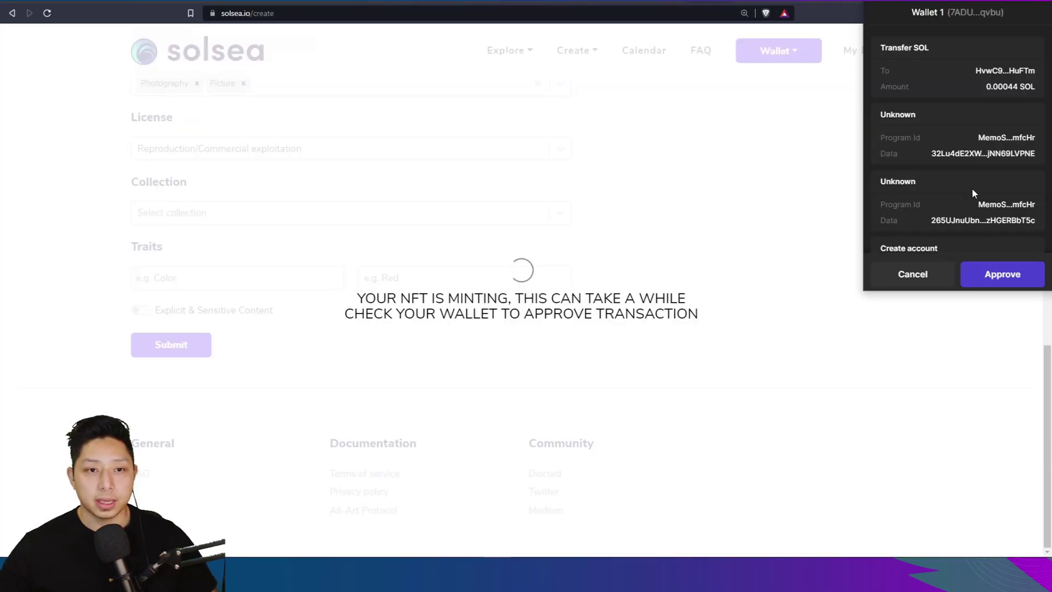
scroll(999, 137, "down", 3)
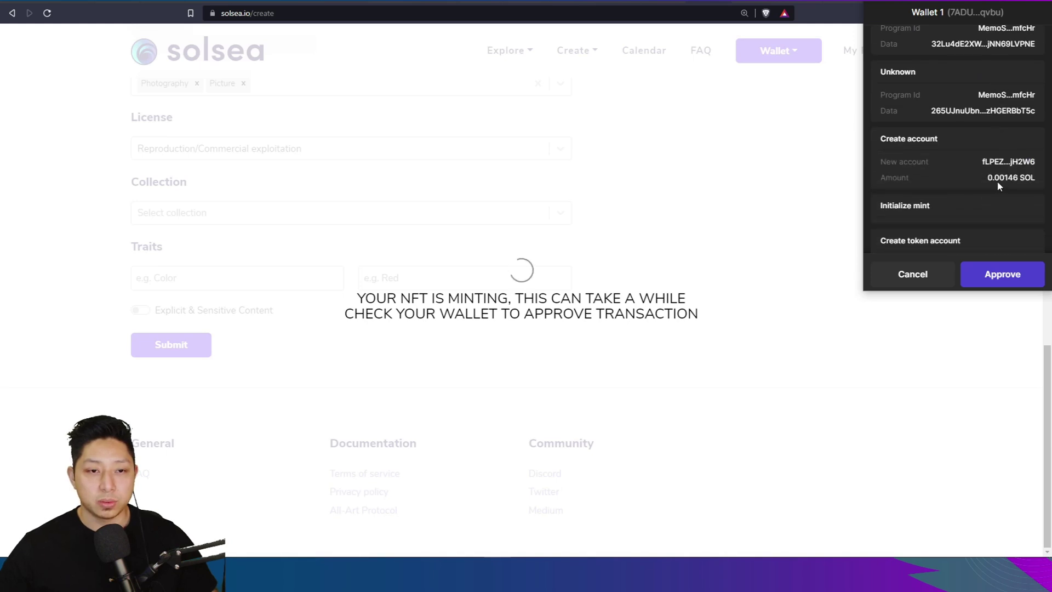
key("alt+Tab")
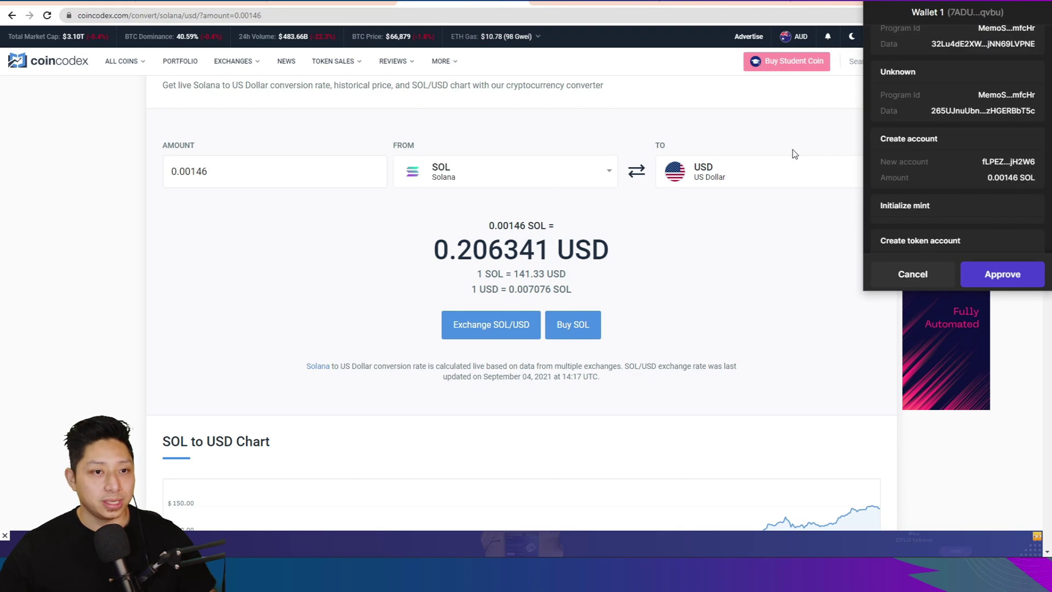
Step: Review the rest of the minting transaction, approve it in the wallet and return to the SolSea site
scroll(937, 189, "down", 2)
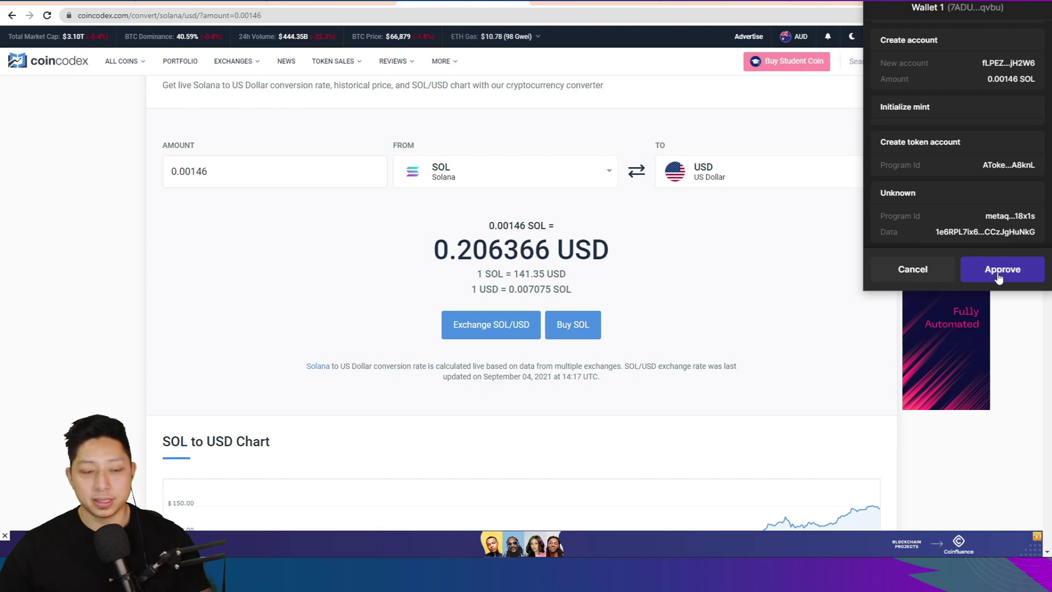
left_click(911, 270)
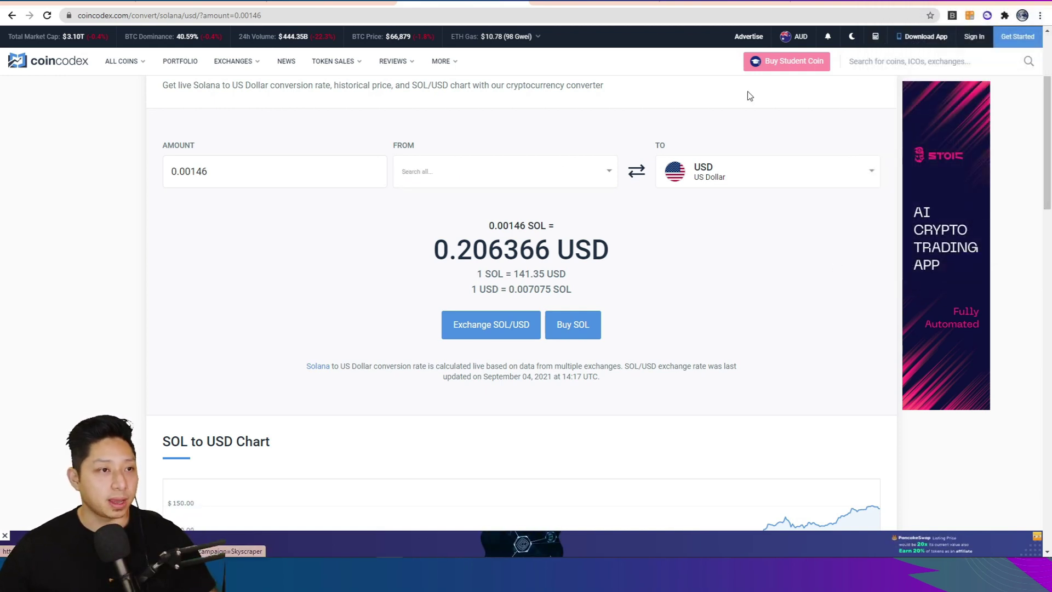
key("alt+Tab")
scroll(900, 137, "up", 10)
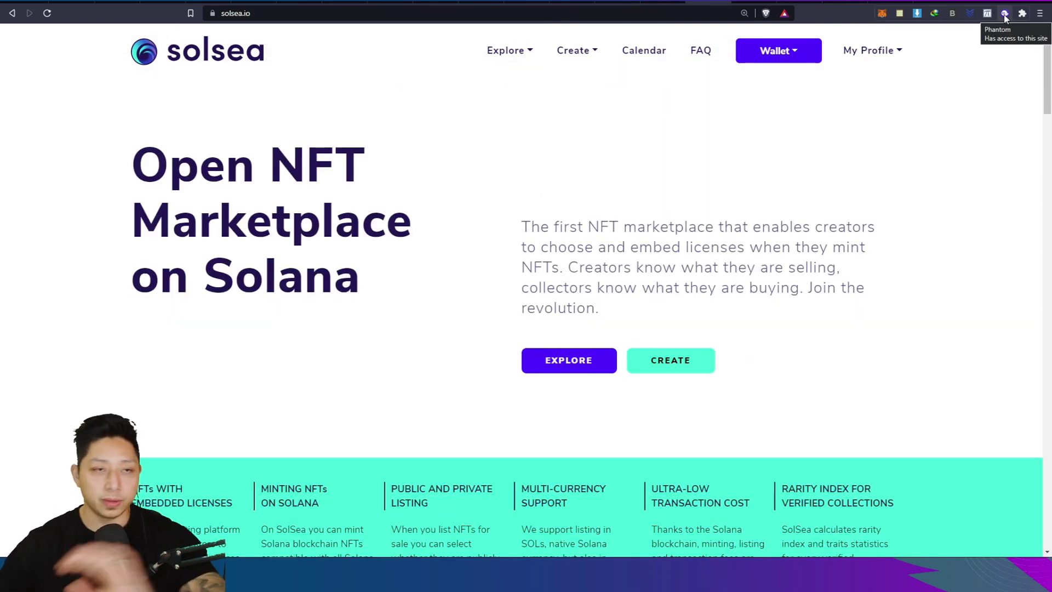
Step: Open the Phantom wallet, check its collectibles for the minted NFT, return to the token balance and close the wallet
left_click(1005, 13)
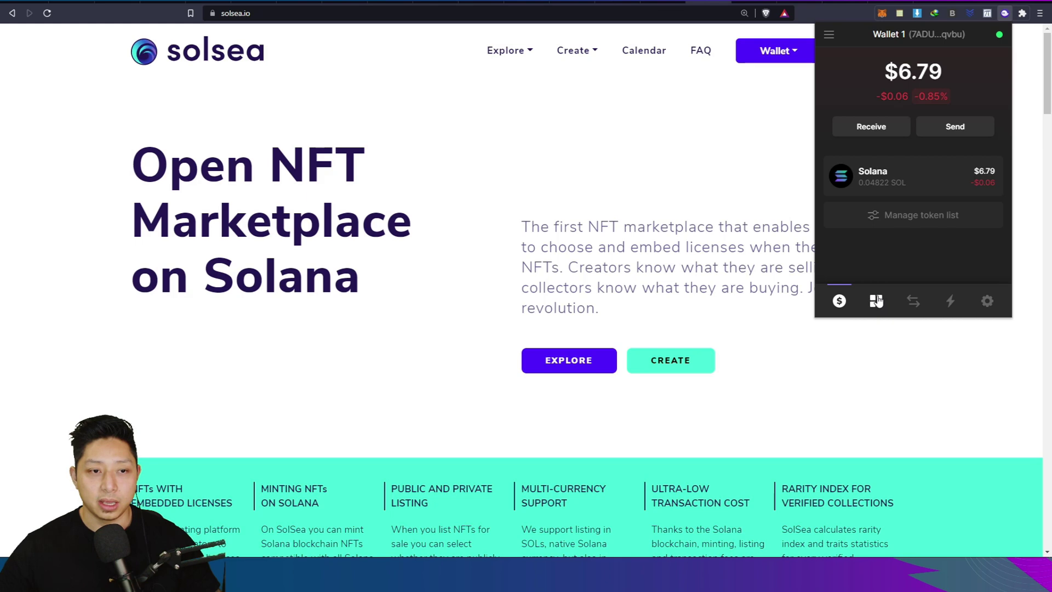
left_click(876, 301)
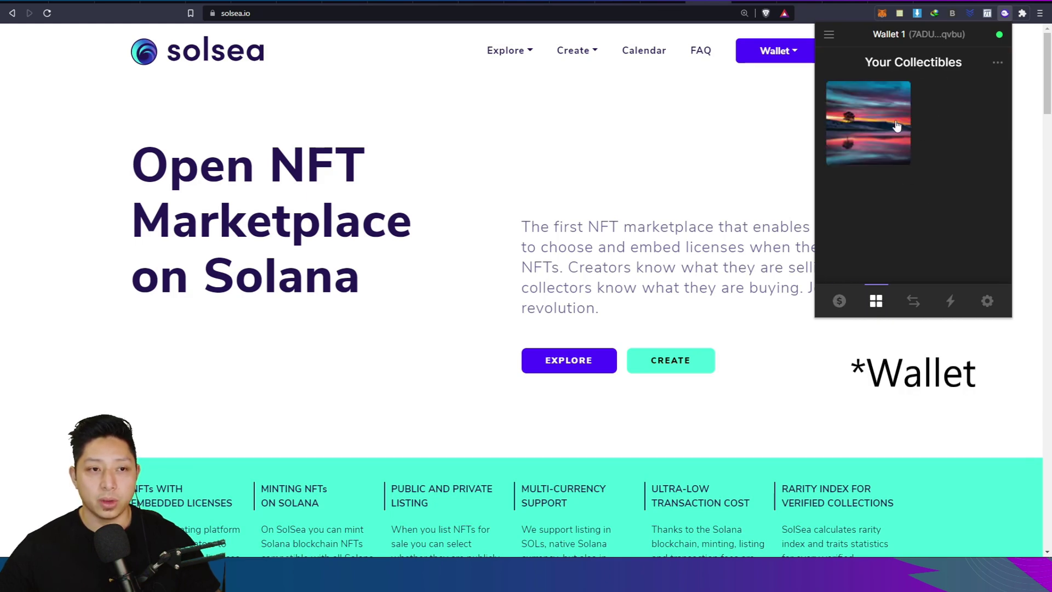
left_click(997, 63)
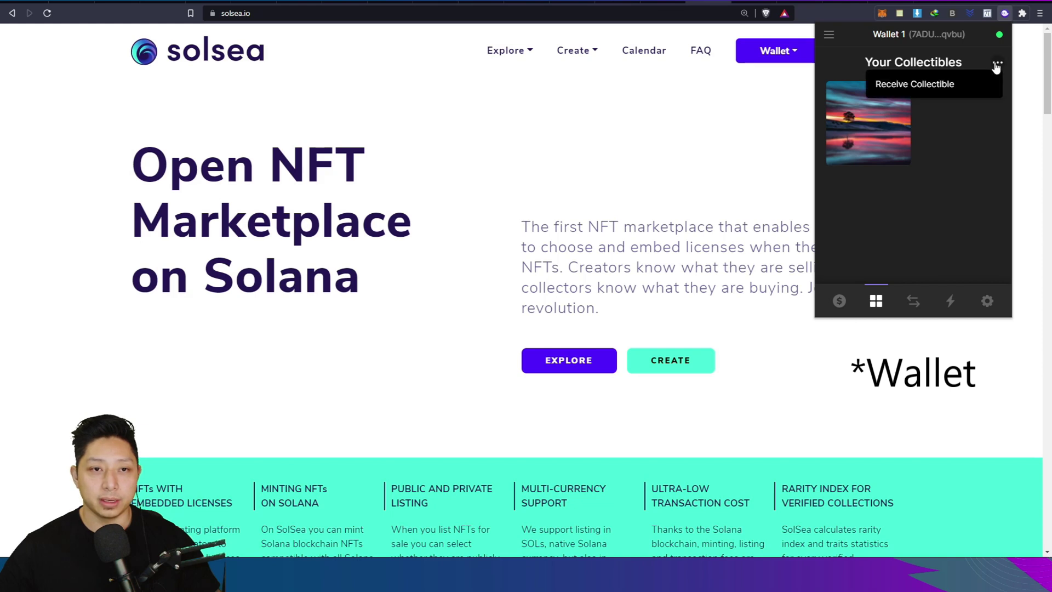
left_click(838, 300)
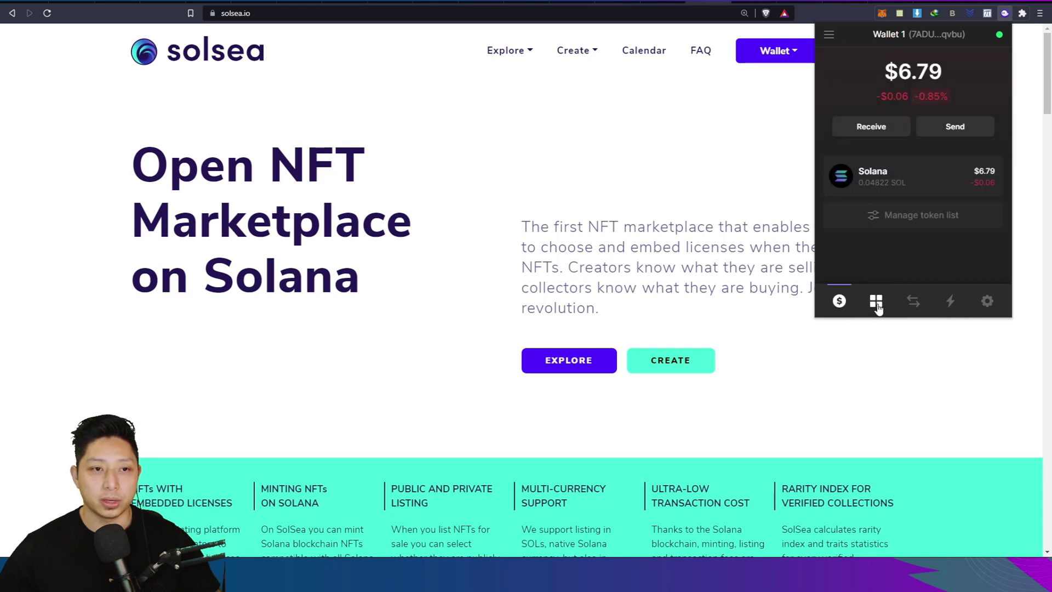
left_click(776, 268)
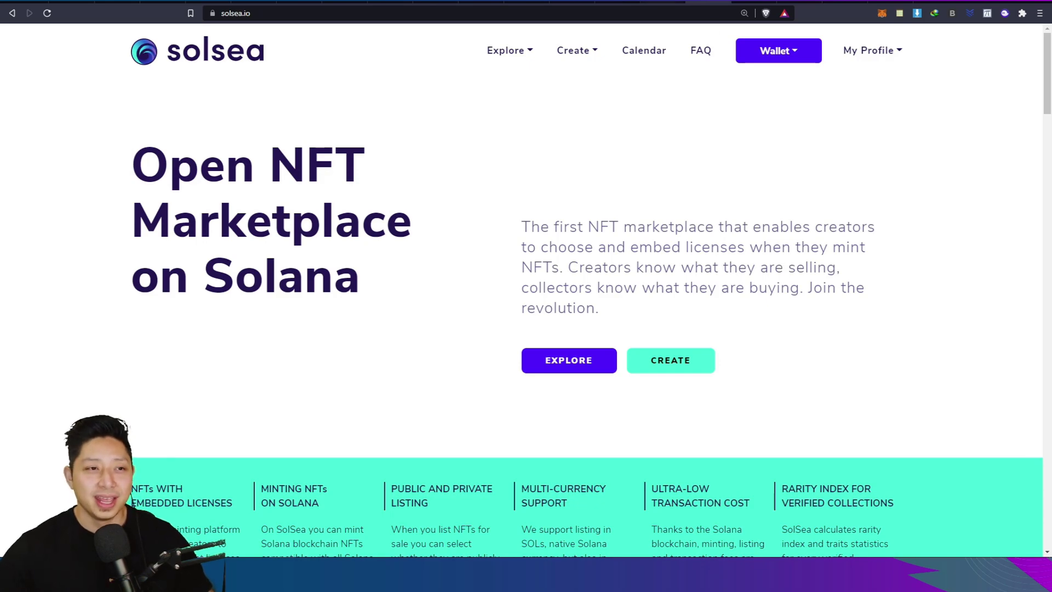
Step: Browse the SolSea homepage, examining the listed NFTs with their prices and the Hot Collections section
scroll(732, 164, "down", 12)
scroll(721, 160, "down", 5)
scroll(679, 261, "up", 5)
scroll(675, 264, "down", 4)
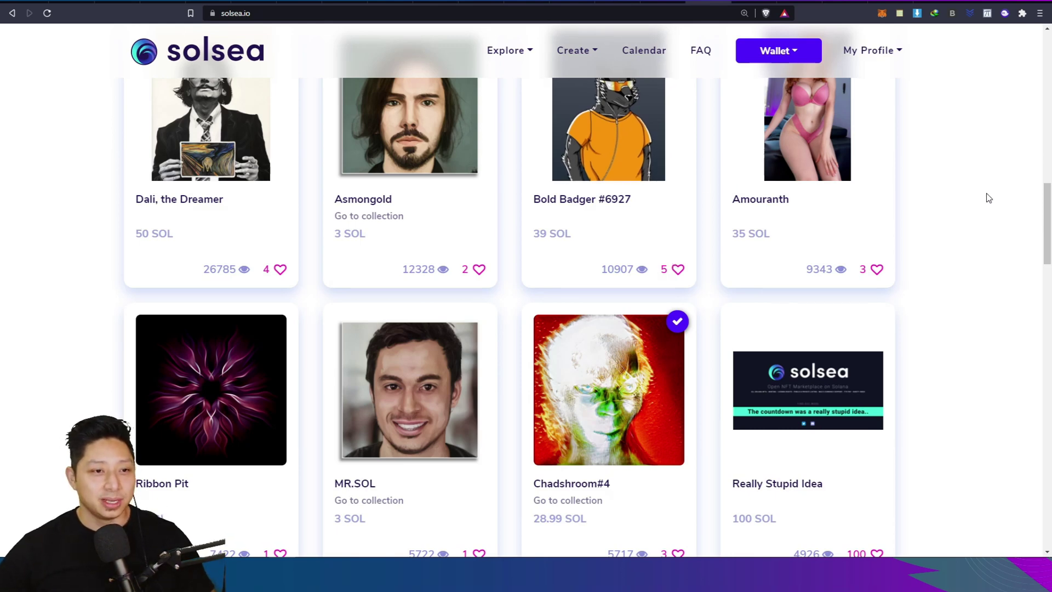
scroll(986, 196, "down", 4)
scroll(985, 195, "down", 3)
scroll(983, 206, "up", 3)
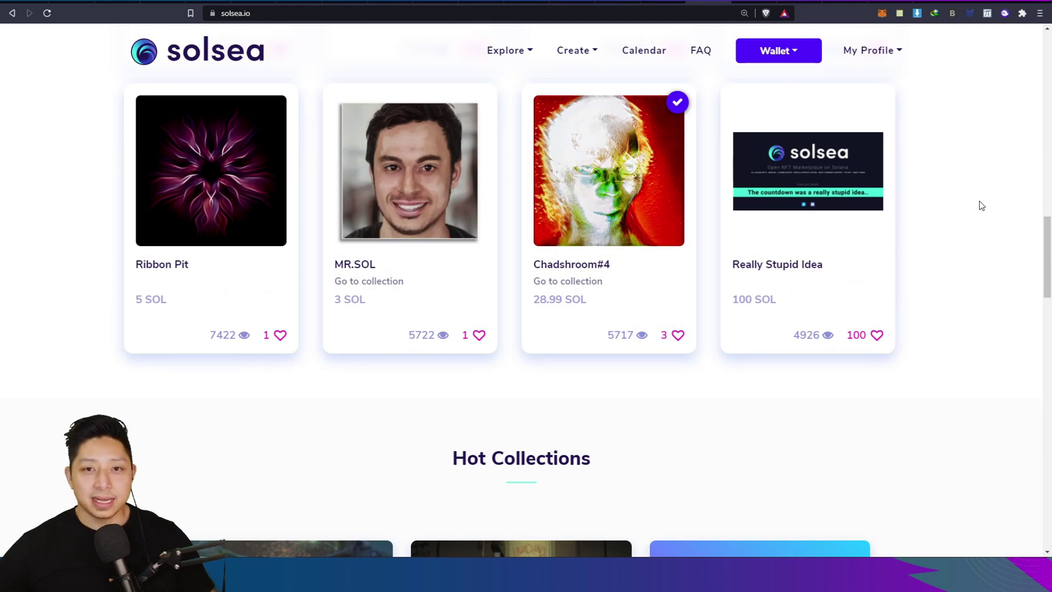
scroll(979, 206, "down", 9)
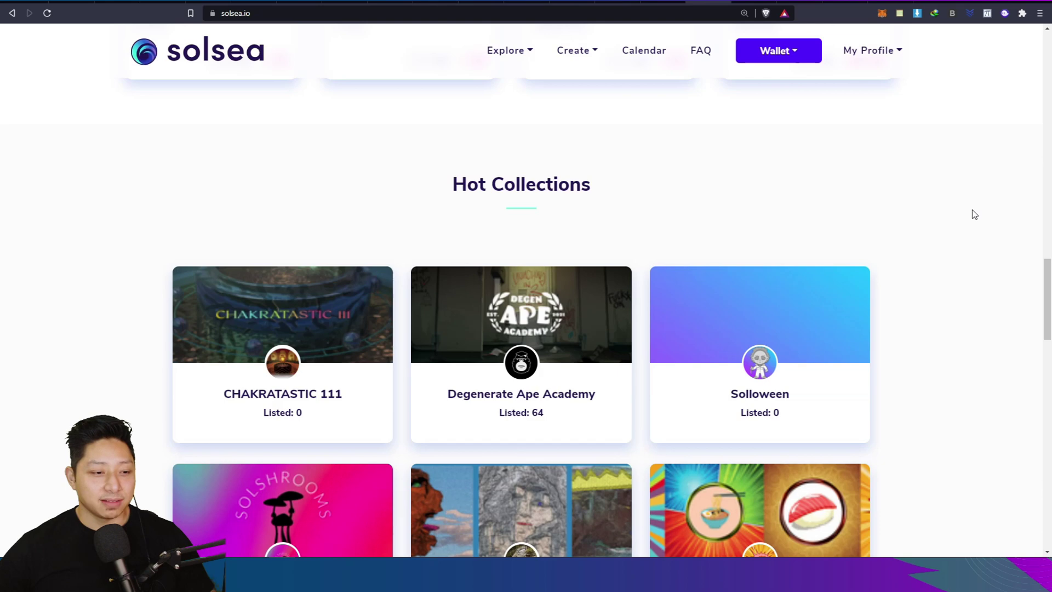